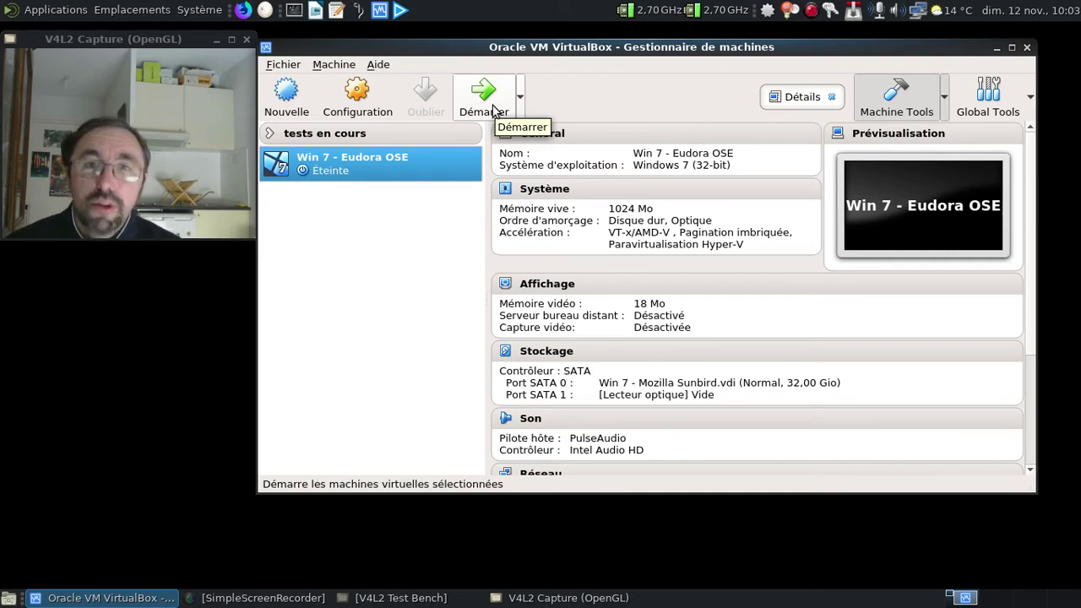
Start the Win 7 - Eudora OSE machine, minimize the Manager and move the VM window right.
{"action": "left_click", "coordinate": [494, 111]}
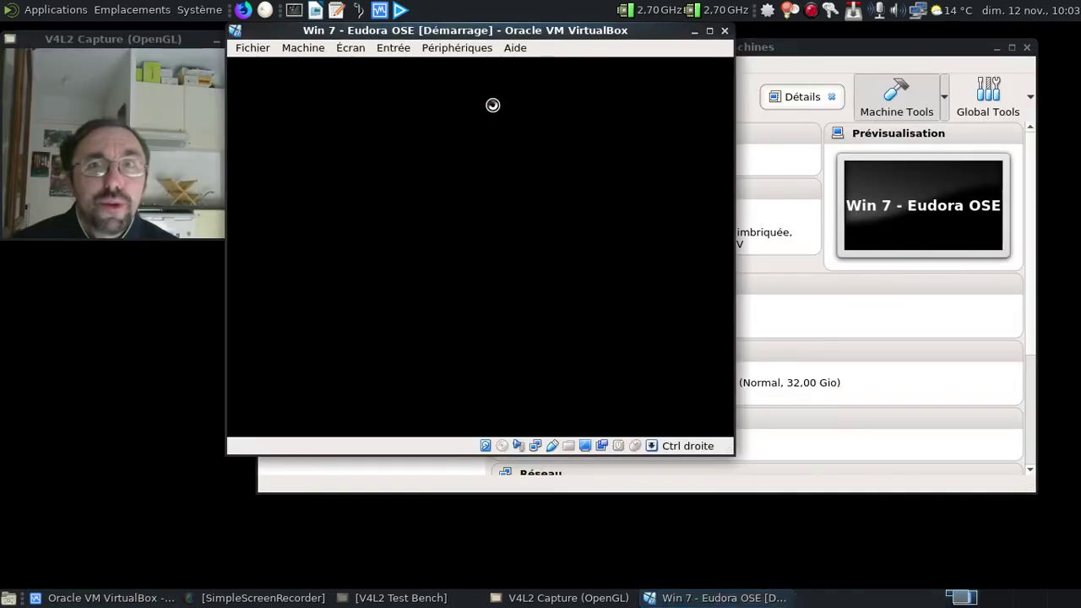
{"action": "left_click", "coordinate": [992, 62]}
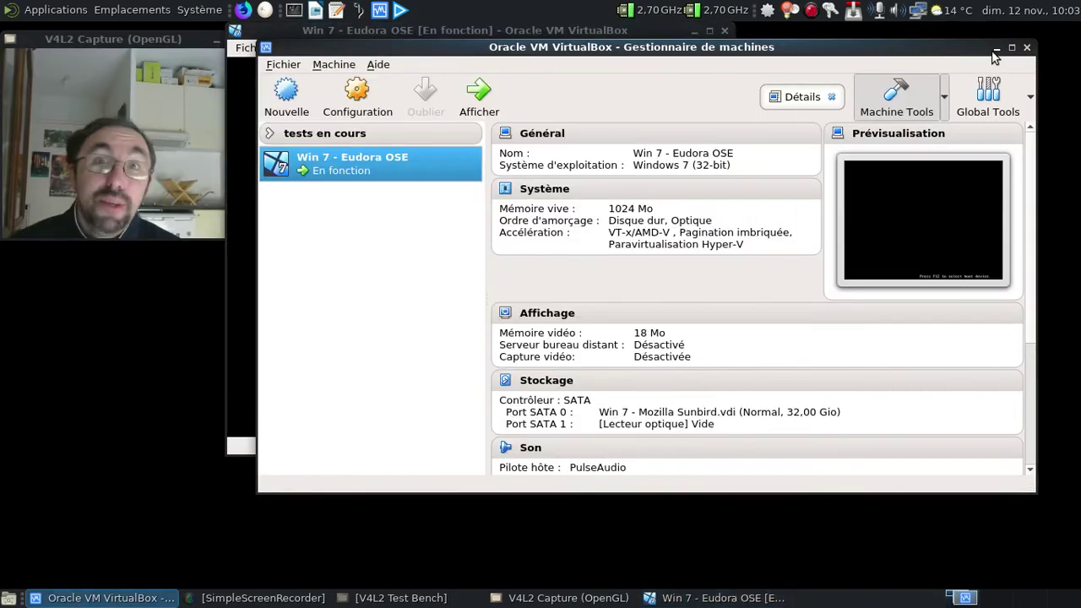
{"action": "left_click", "coordinate": [996, 47]}
{"action": "left_click_drag", "start_coordinate": [387, 31], "coordinate": [428, 43]}
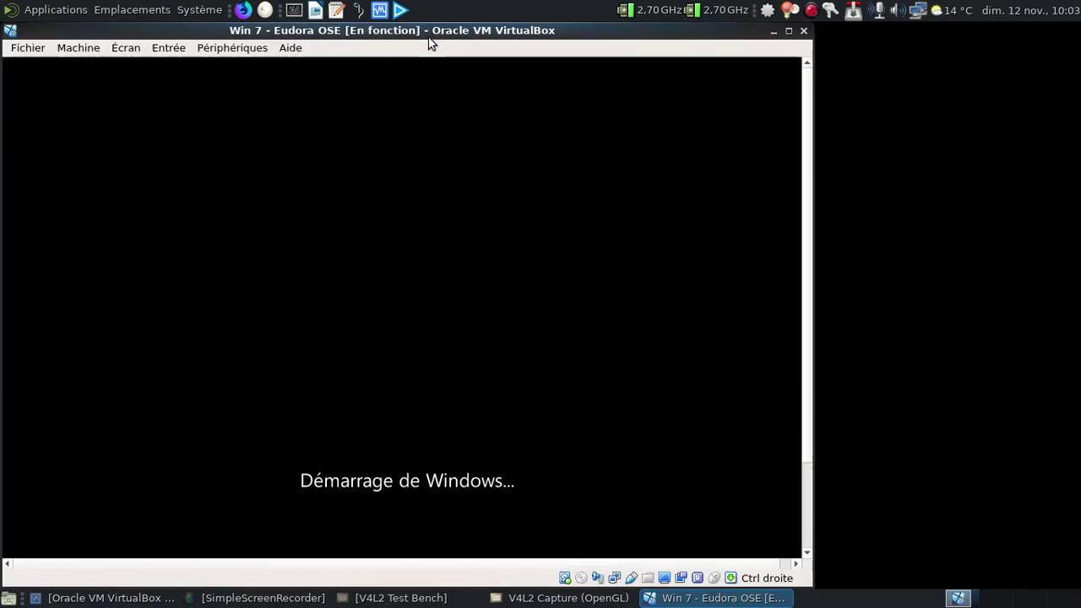
{"action": "left_click_drag", "start_coordinate": [429, 44], "coordinate": [683, 52]}
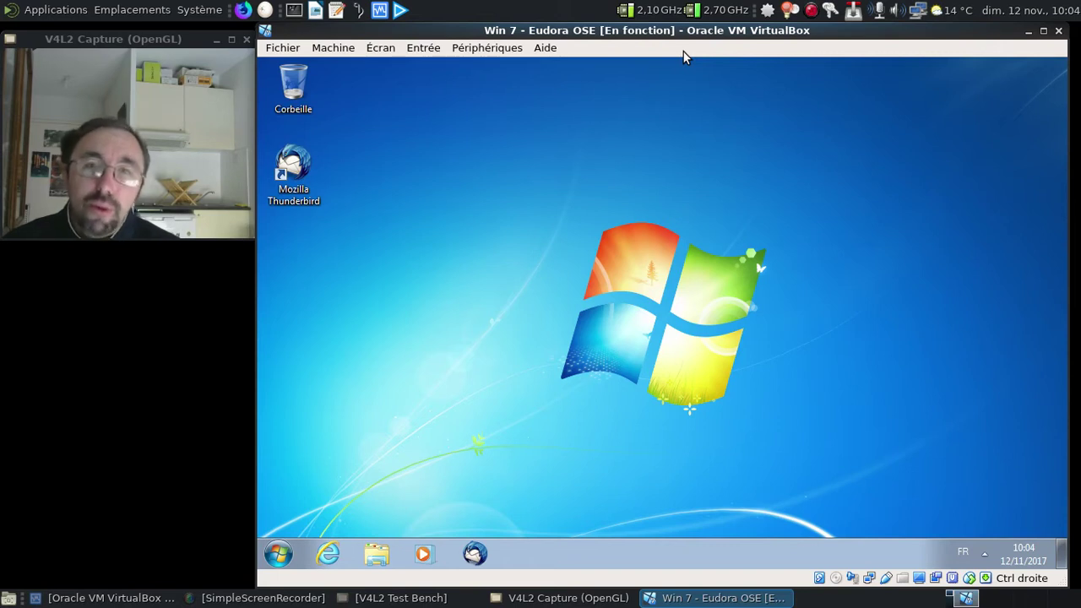
{"action": "double_click", "coordinate": [295, 173]}
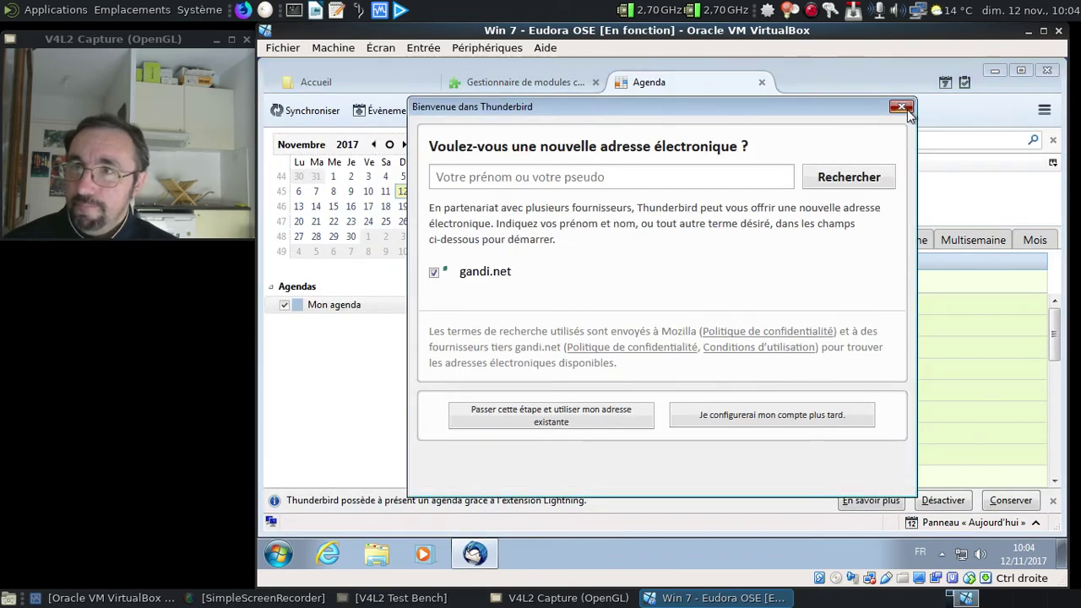
{"action": "left_click", "coordinate": [903, 108]}
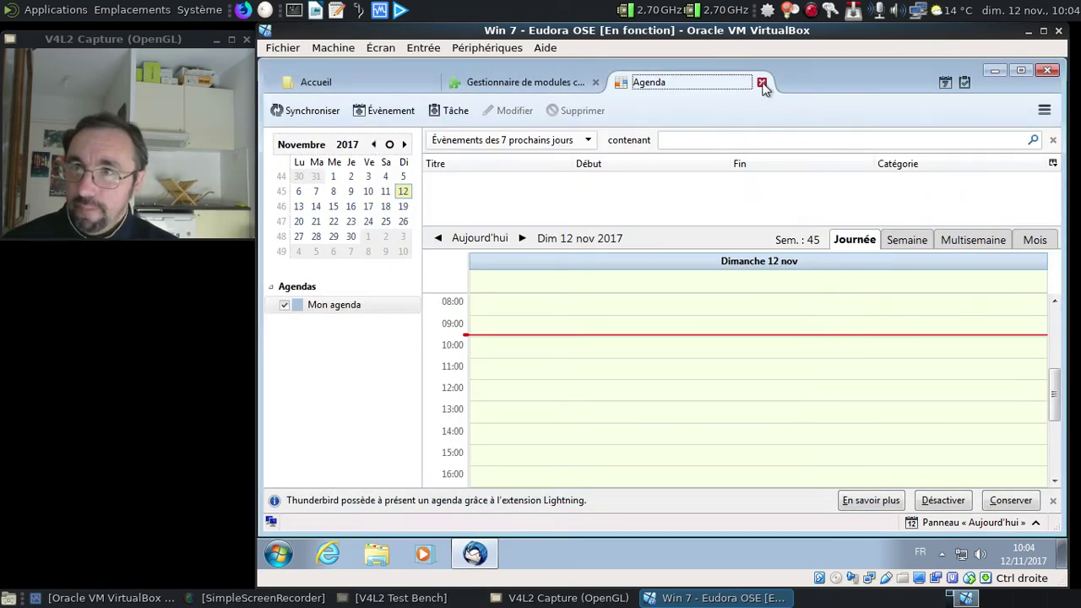
{"action": "left_click", "coordinate": [762, 83]}
{"action": "left_click", "coordinate": [595, 83]}
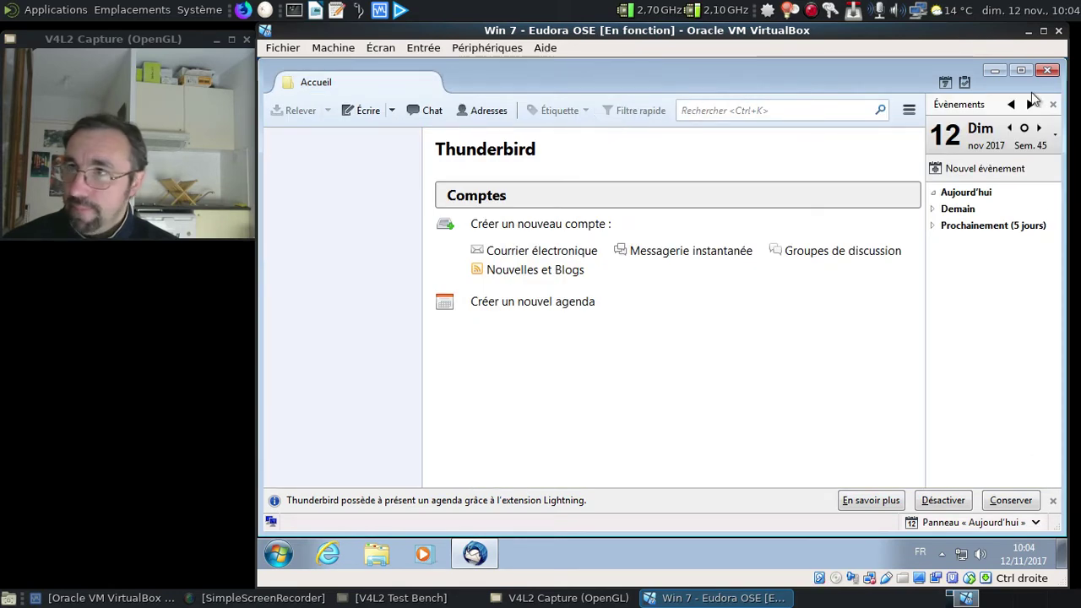
{"action": "left_click", "coordinate": [998, 504]}
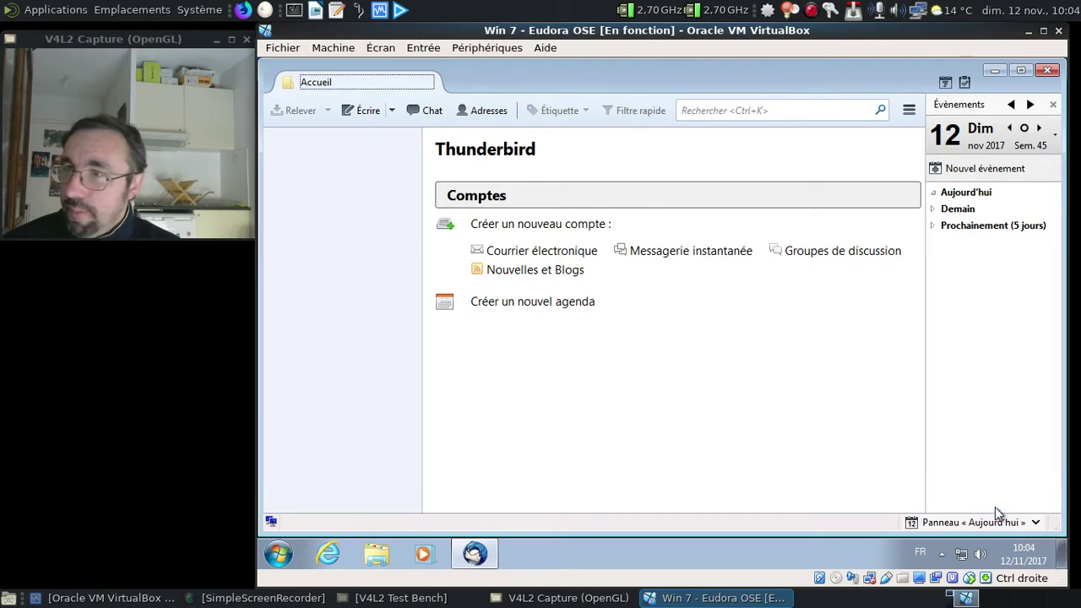
{"action": "left_click", "coordinate": [909, 109]}
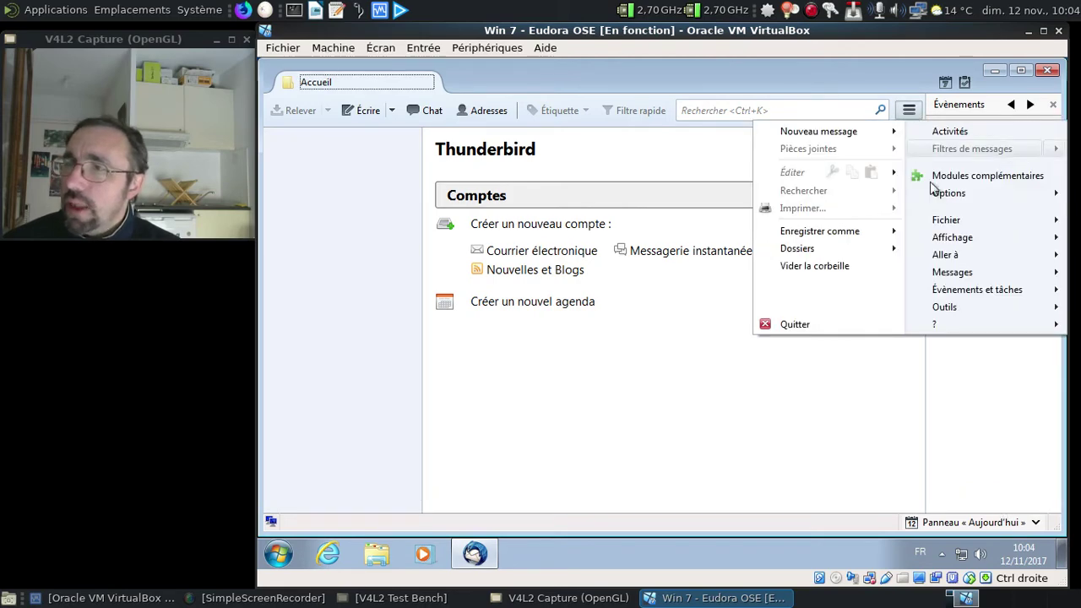
{"action": "mouse_move", "coordinate": [1054, 334]}
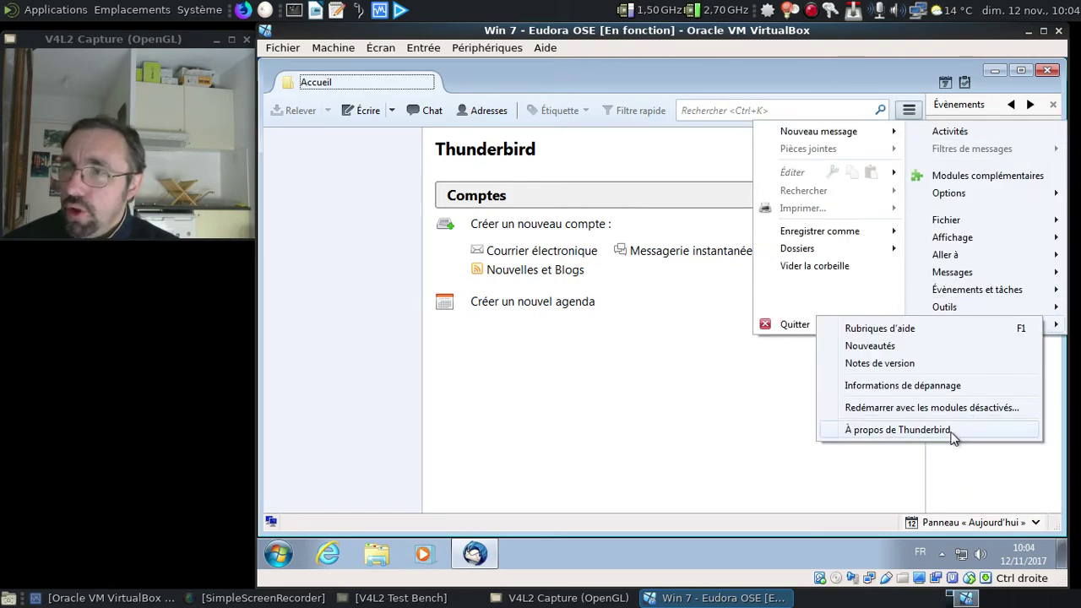
{"action": "left_click", "coordinate": [953, 433]}
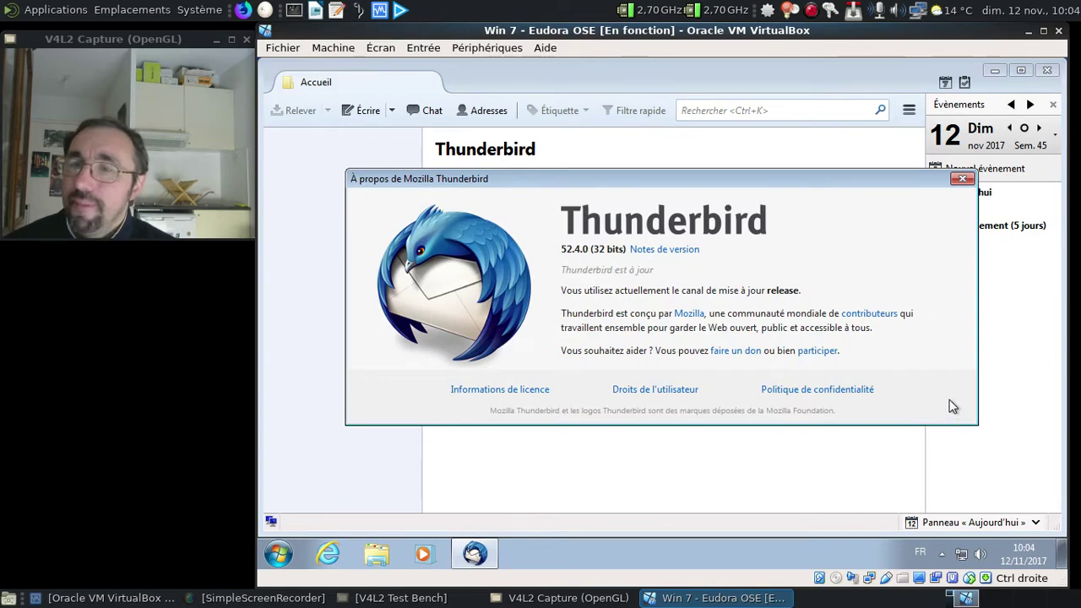
{"action": "left_click", "coordinate": [961, 178]}
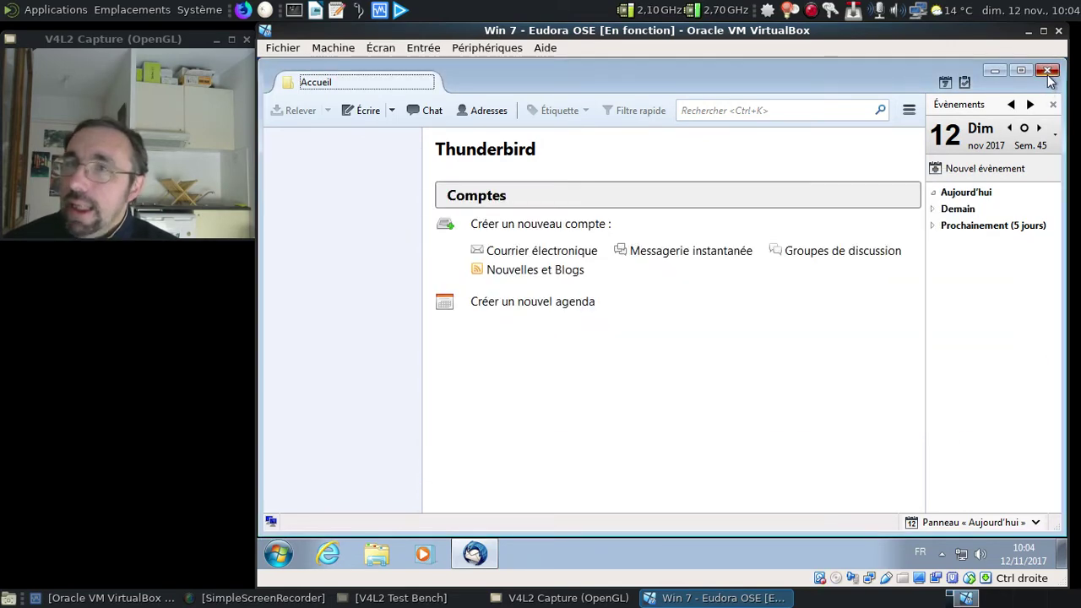
{"action": "left_click", "coordinate": [1047, 70]}
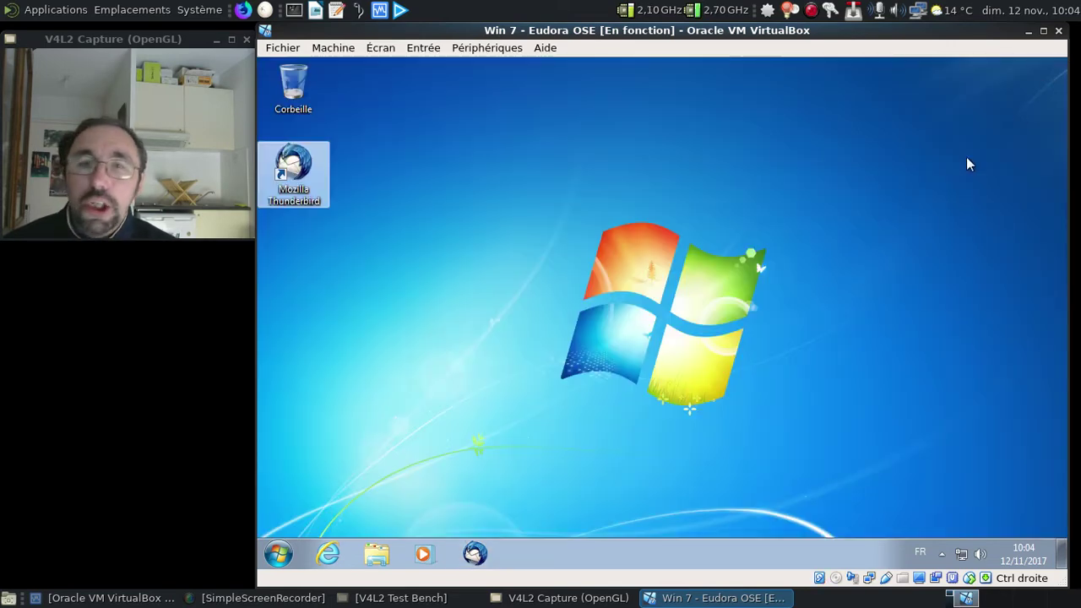
Open Internet Explorer and go to google.fr.
{"action": "left_click", "coordinate": [329, 554]}
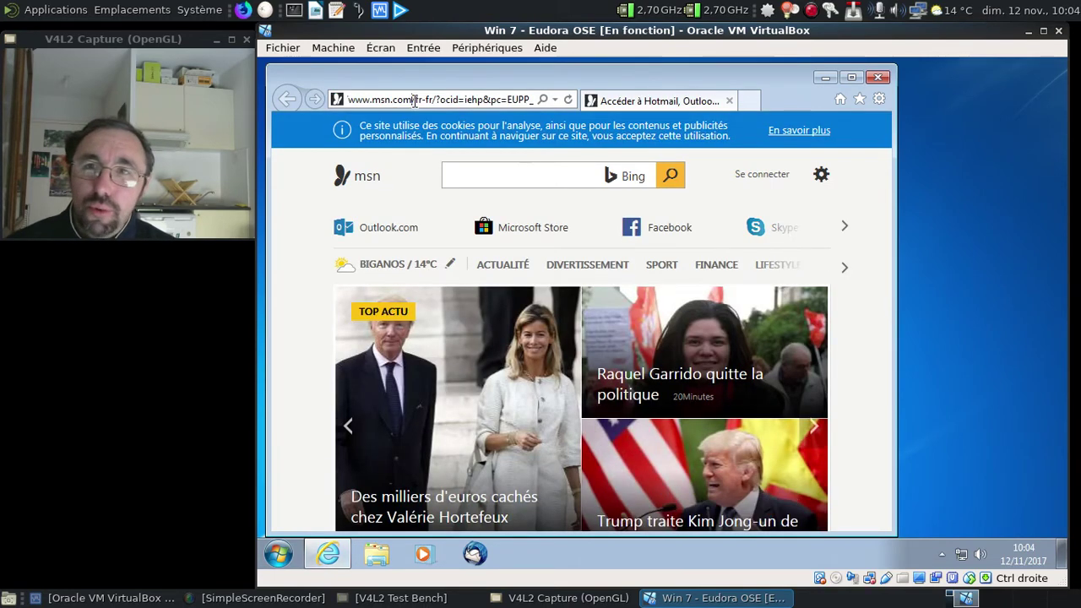
{"action": "left_click", "coordinate": [414, 100]}
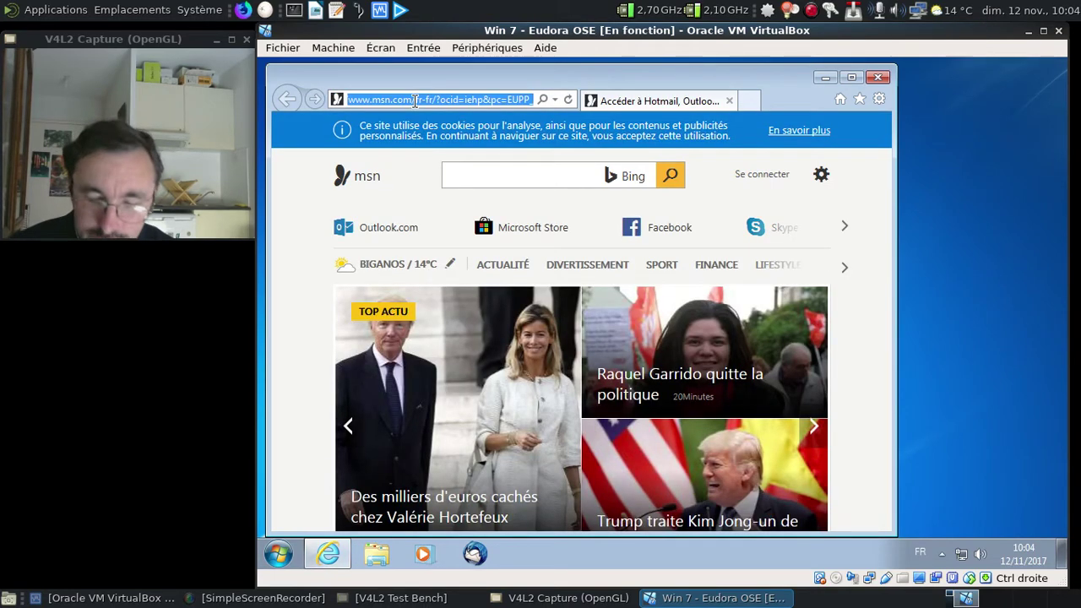
{"action": "type", "text": "google.fr"}
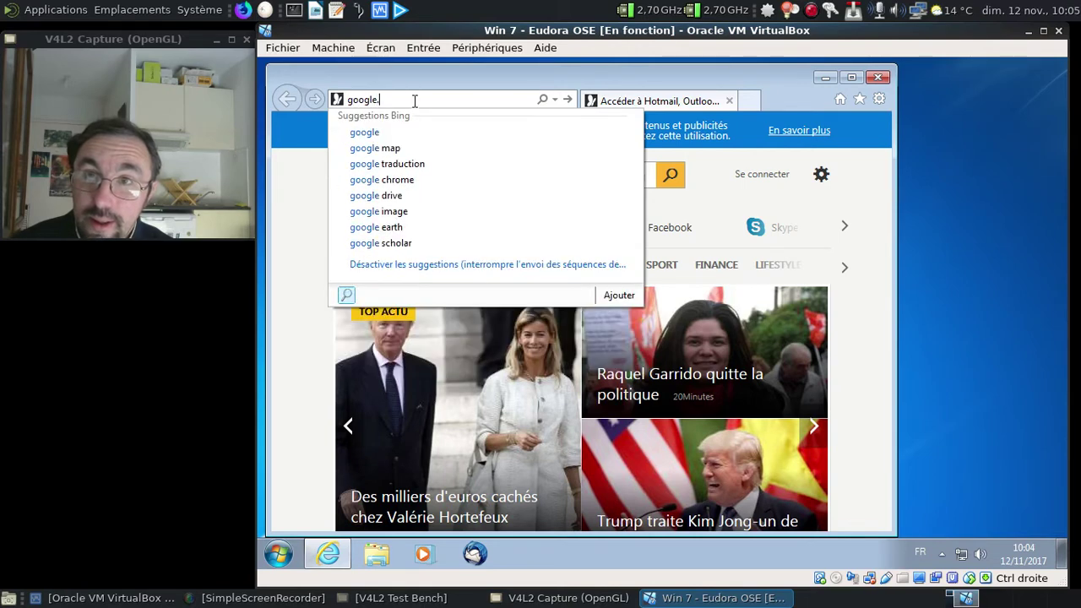
{"action": "key", "text": "Return"}
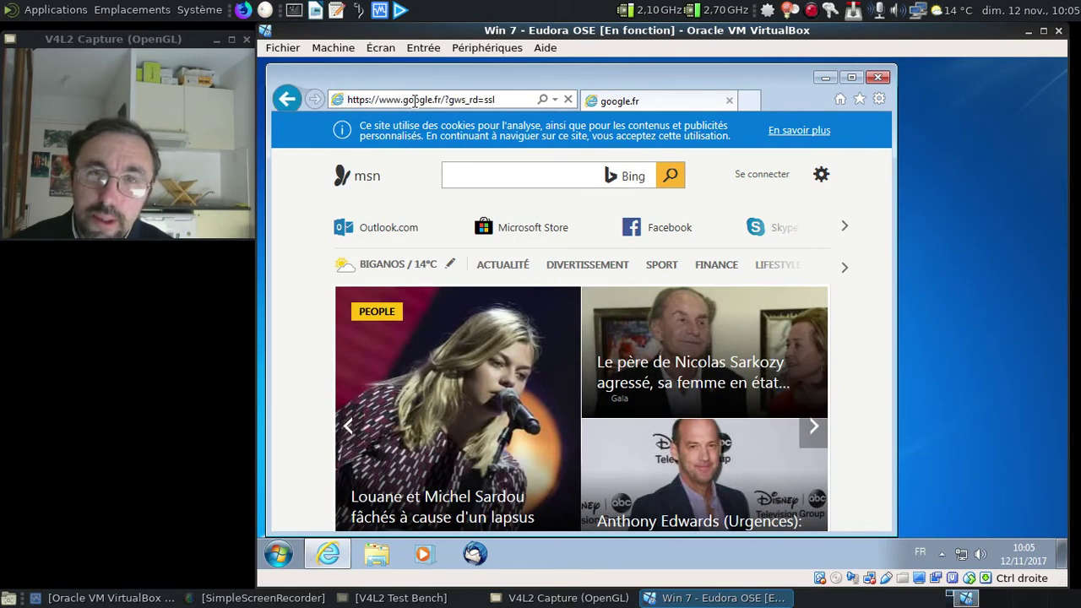
Search Google for 'eudora ose 1.0 download' and scroll through the results.
{"action": "type", "text": "eu"}
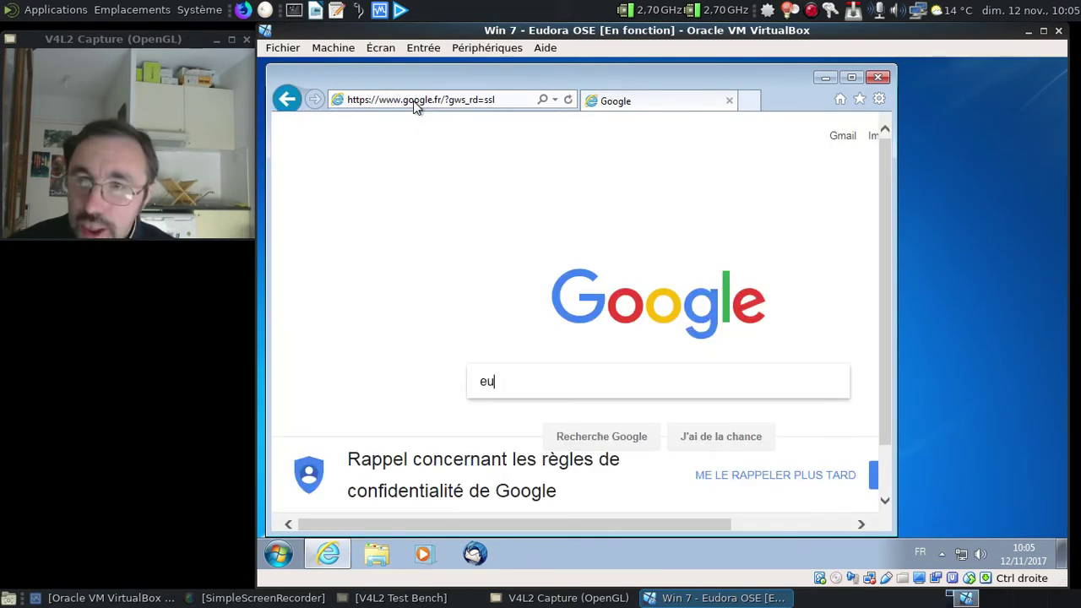
{"action": "type", "text": "dora OSE"}
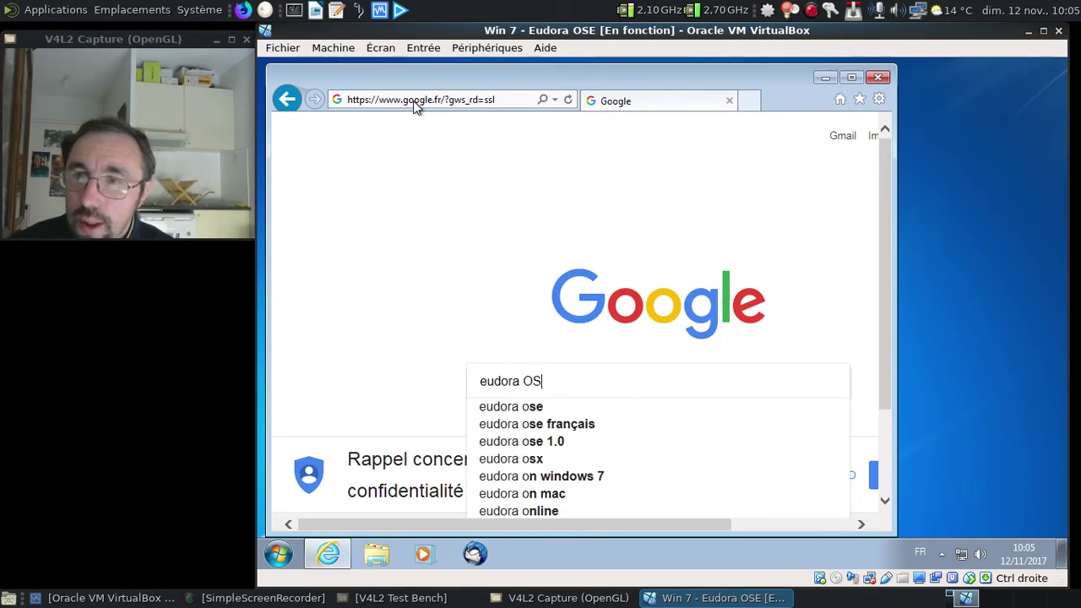
{"action": "key", "text": "Down"}
{"action": "key", "text": "Down"}
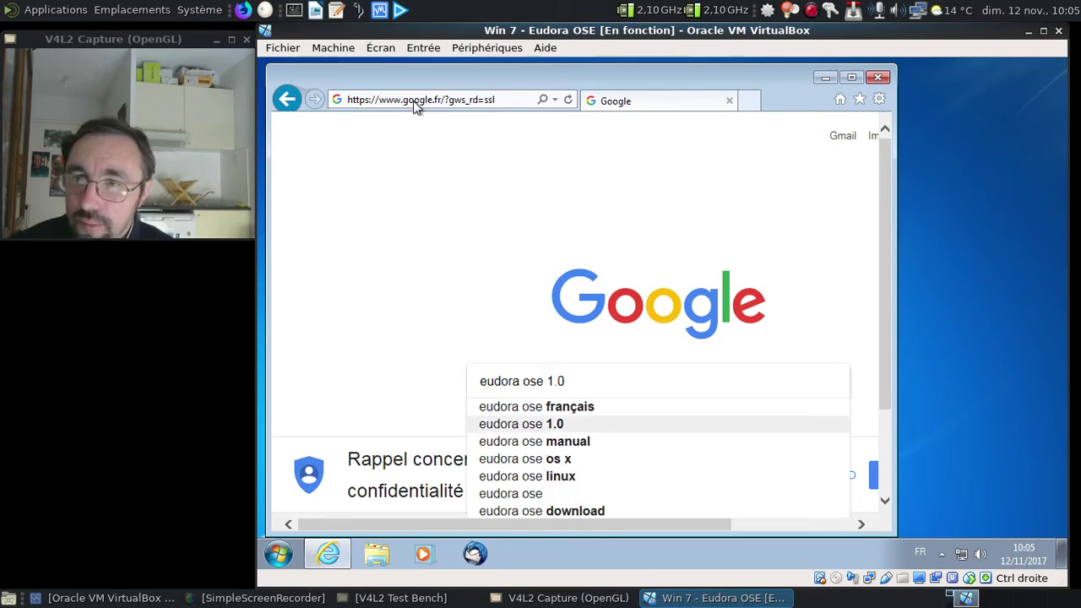
{"action": "key", "text": "Down"}
{"action": "key", "text": "Down"}
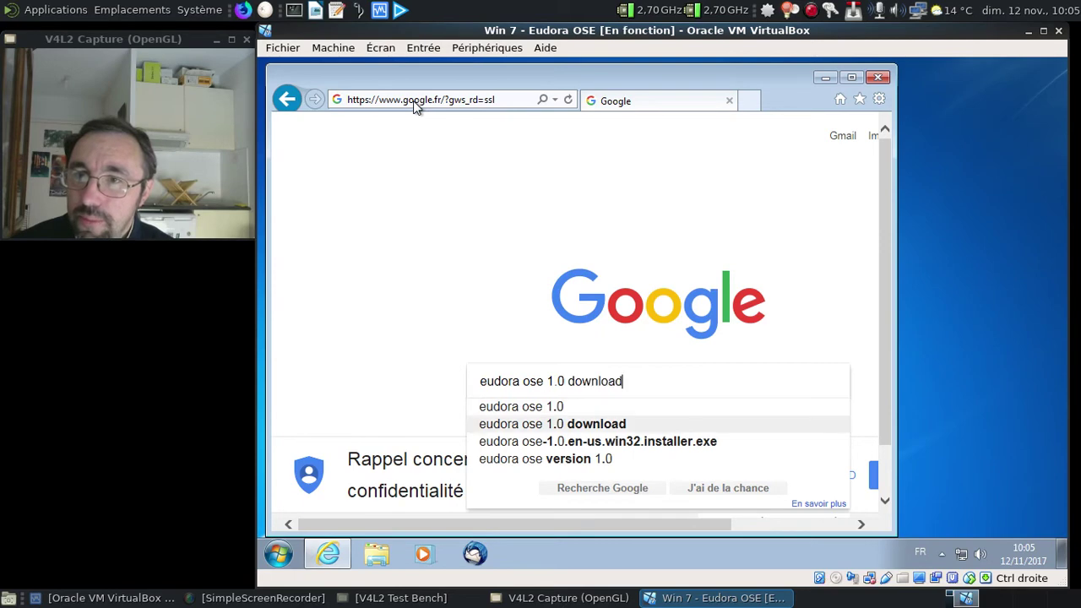
{"action": "key", "text": "Return"}
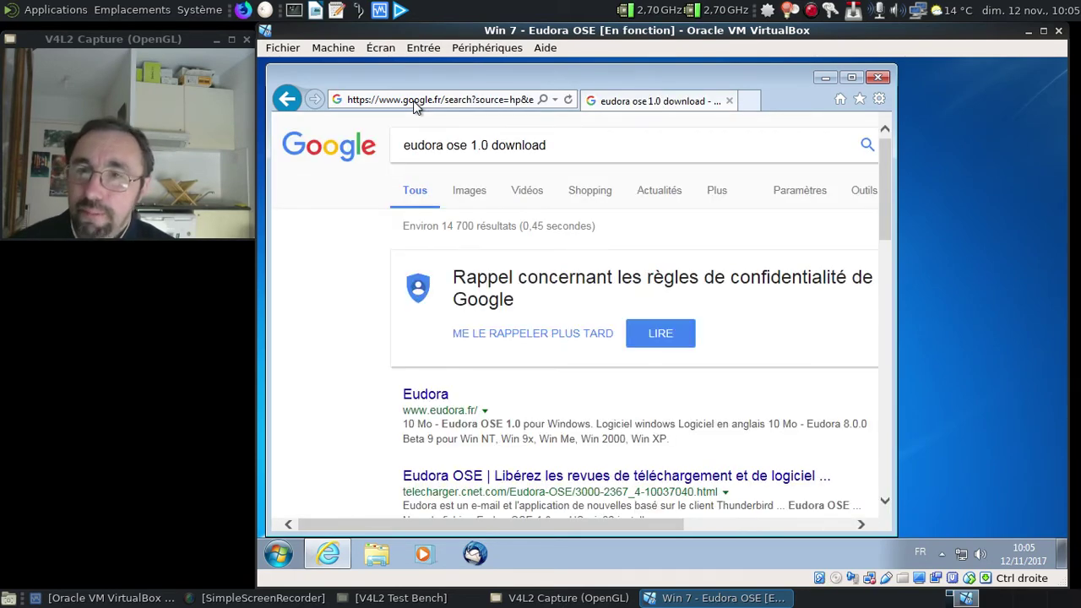
{"action": "scroll", "coordinate": [556, 312], "scroll_direction": "down", "scroll_amount": 1}
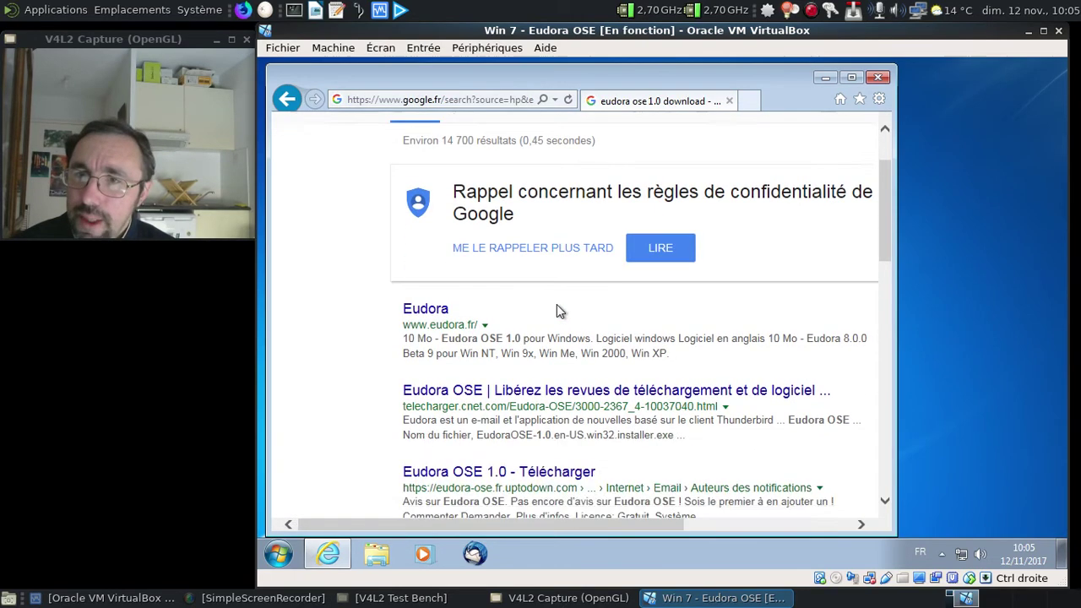
{"action": "scroll", "coordinate": [557, 311], "scroll_direction": "down", "scroll_amount": 4}
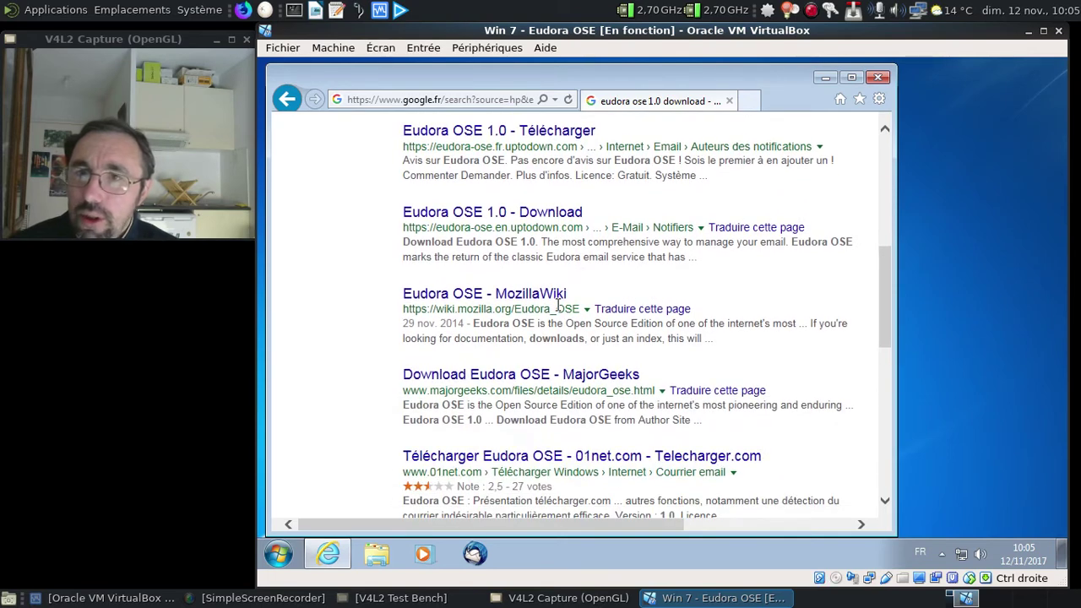
Download the Eudora OSE installer from MajorGeeks, run it, and close Internet Explorer.
{"action": "left_click", "coordinate": [526, 384]}
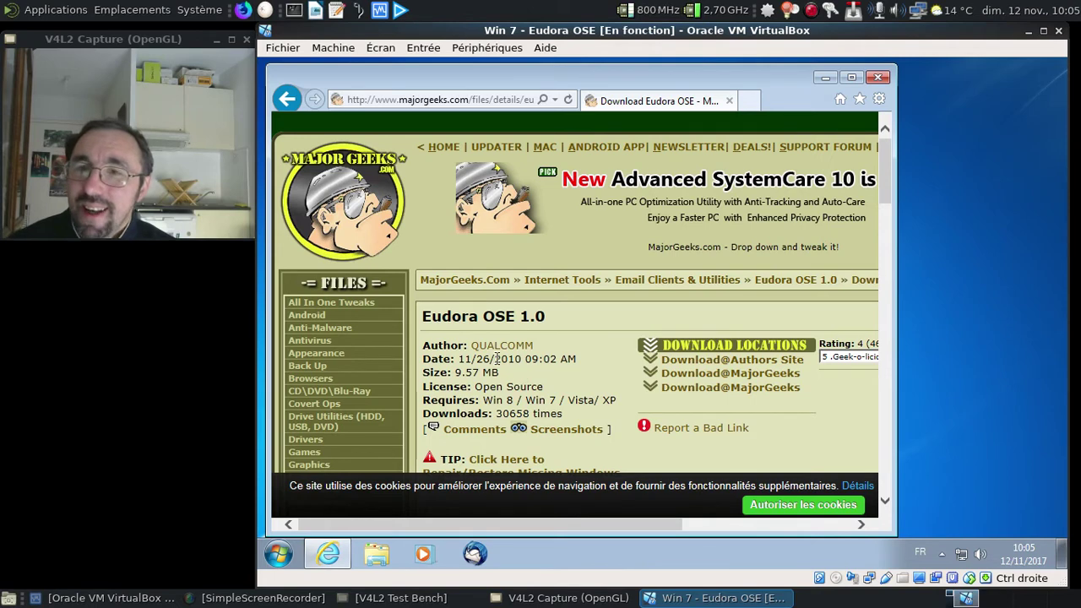
{"action": "left_click", "coordinate": [705, 376]}
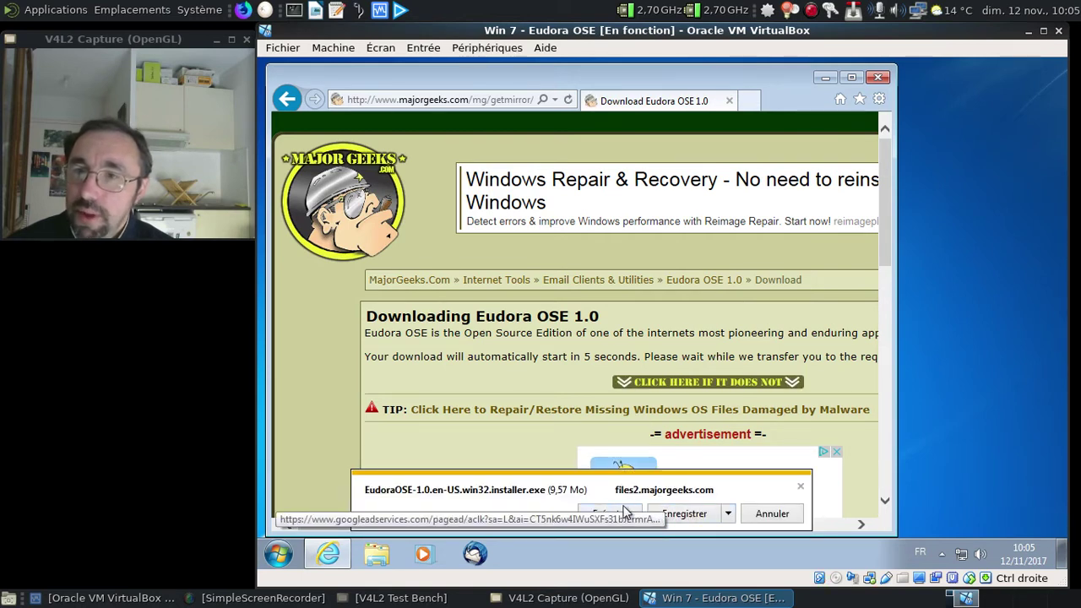
{"action": "left_click", "coordinate": [633, 512]}
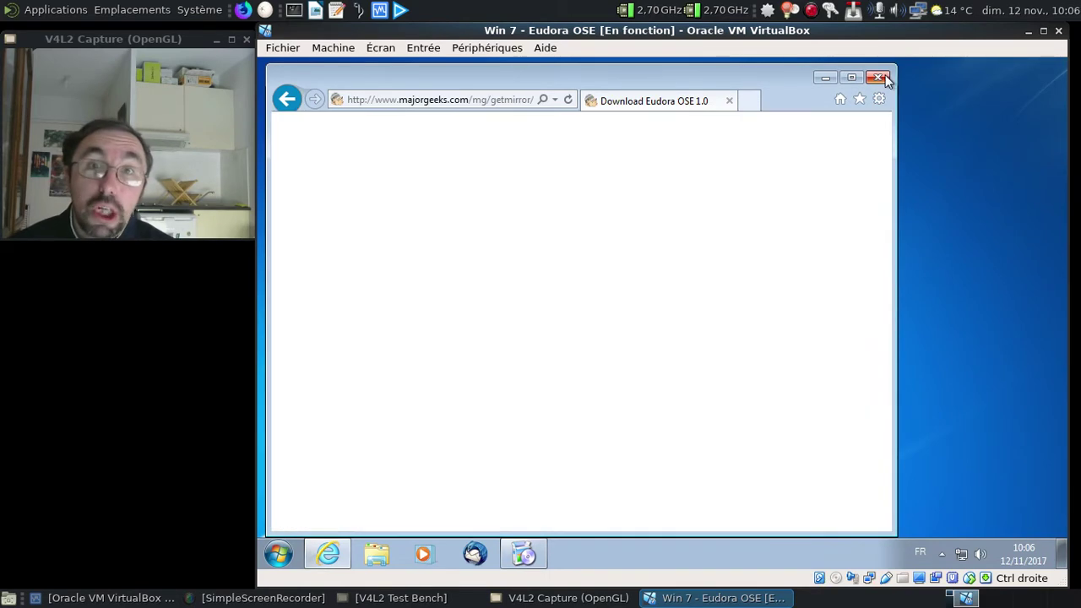
{"action": "left_click", "coordinate": [885, 76]}
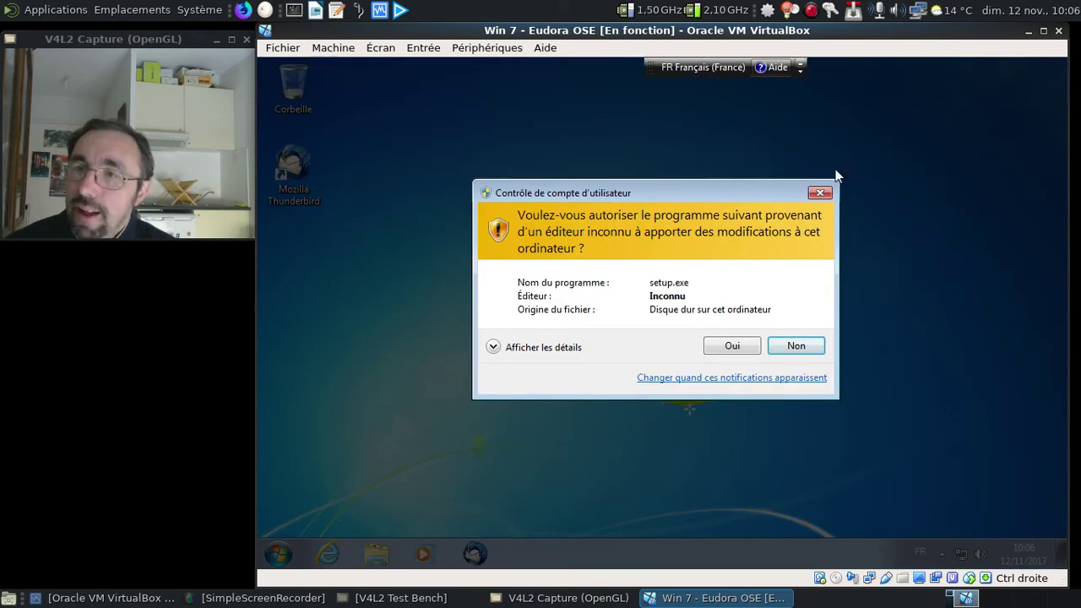
Allow setup, accept the defaults to install into C:\Program Files\Eudora OSE, and launch Eudora.
{"action": "left_click", "coordinate": [731, 346]}
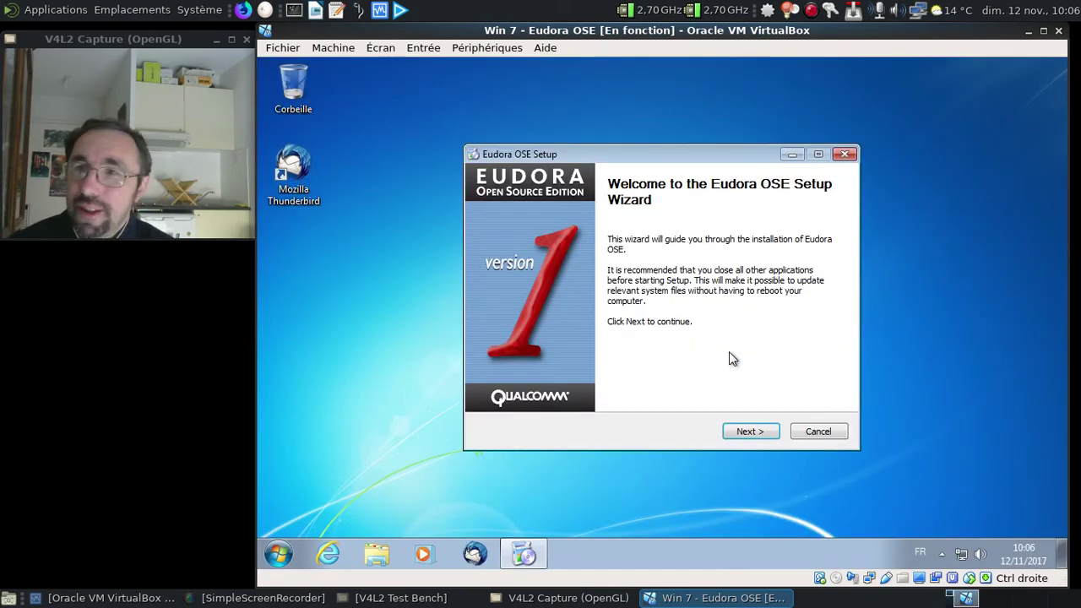
{"action": "left_click", "coordinate": [746, 433]}
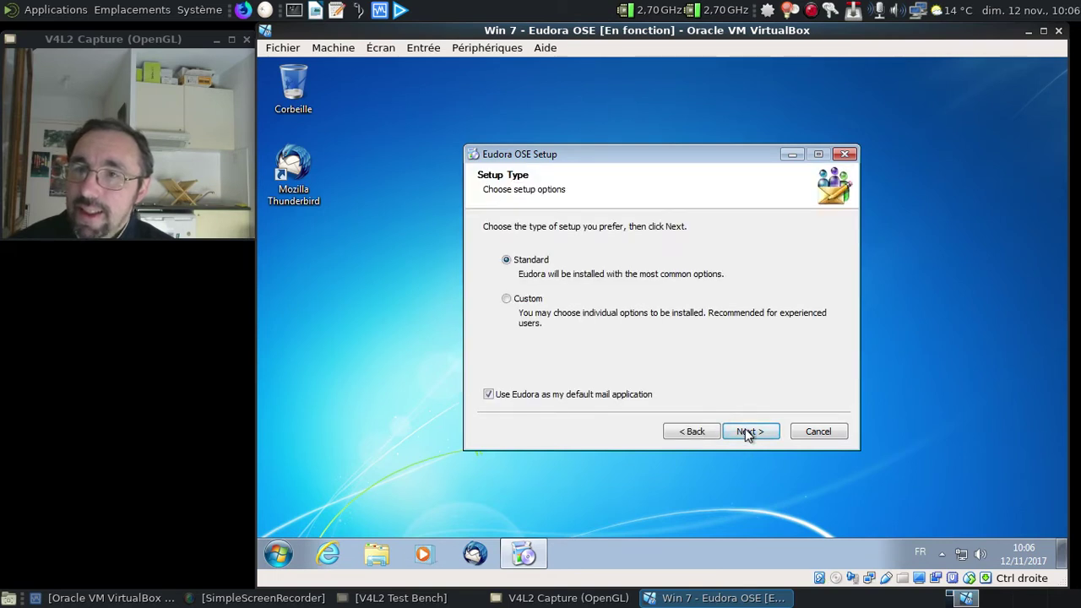
{"action": "left_click", "coordinate": [745, 431]}
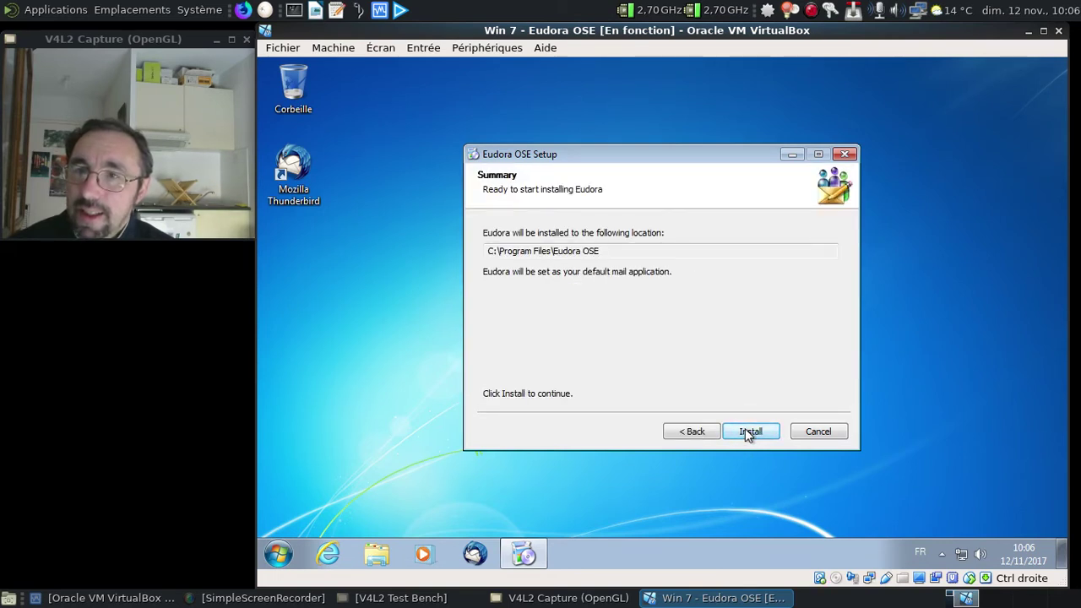
{"action": "left_click", "coordinate": [745, 431]}
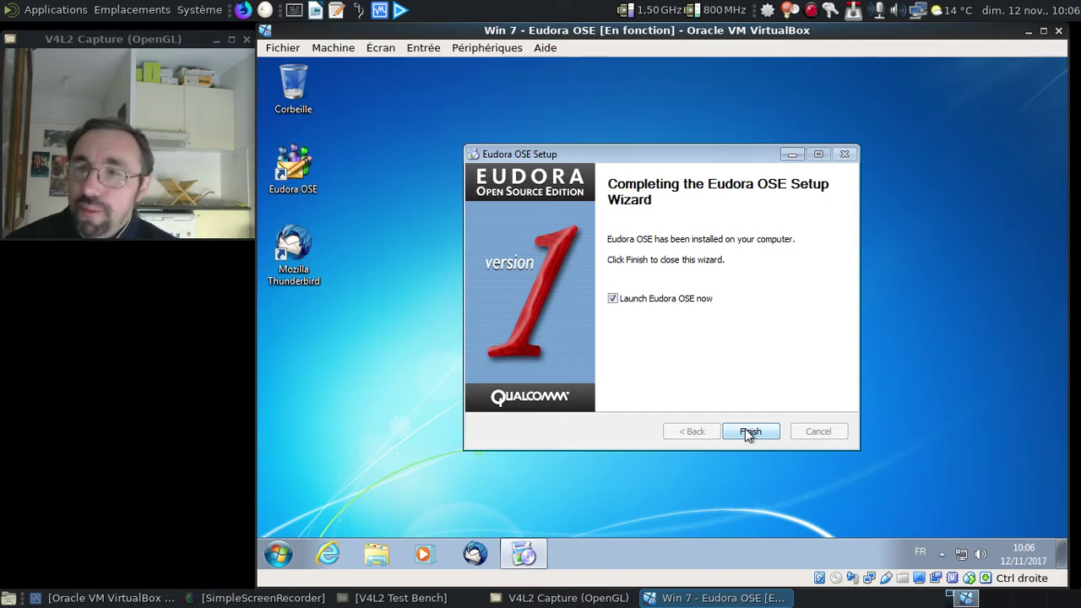
{"action": "left_click", "coordinate": [749, 431]}
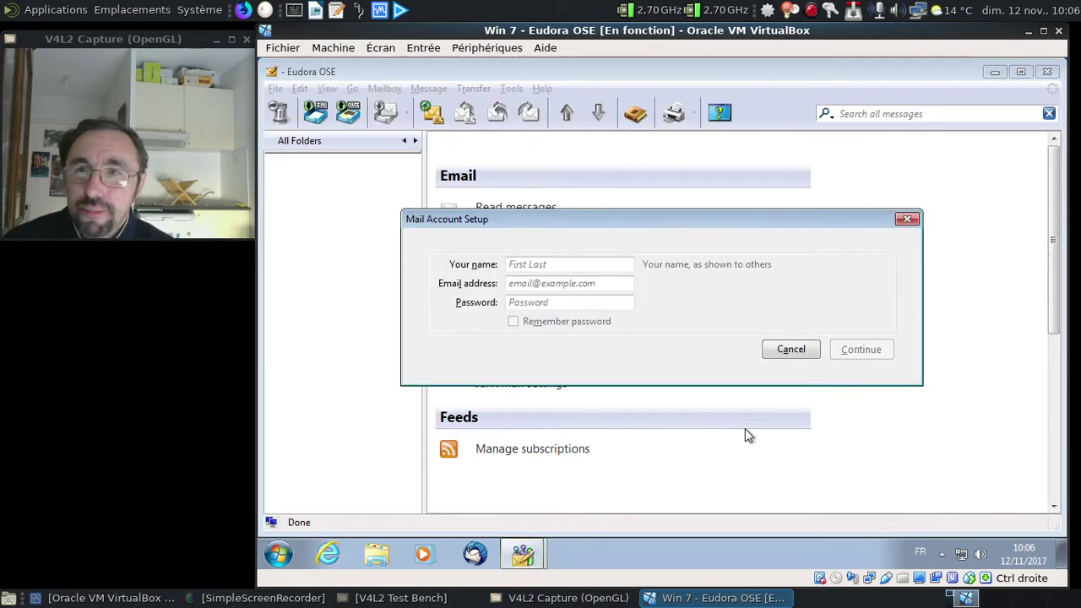
Cancel Mail Account Setup and view the Help > About Eudora OSE version 1.0 details.
{"action": "left_click", "coordinate": [791, 349]}
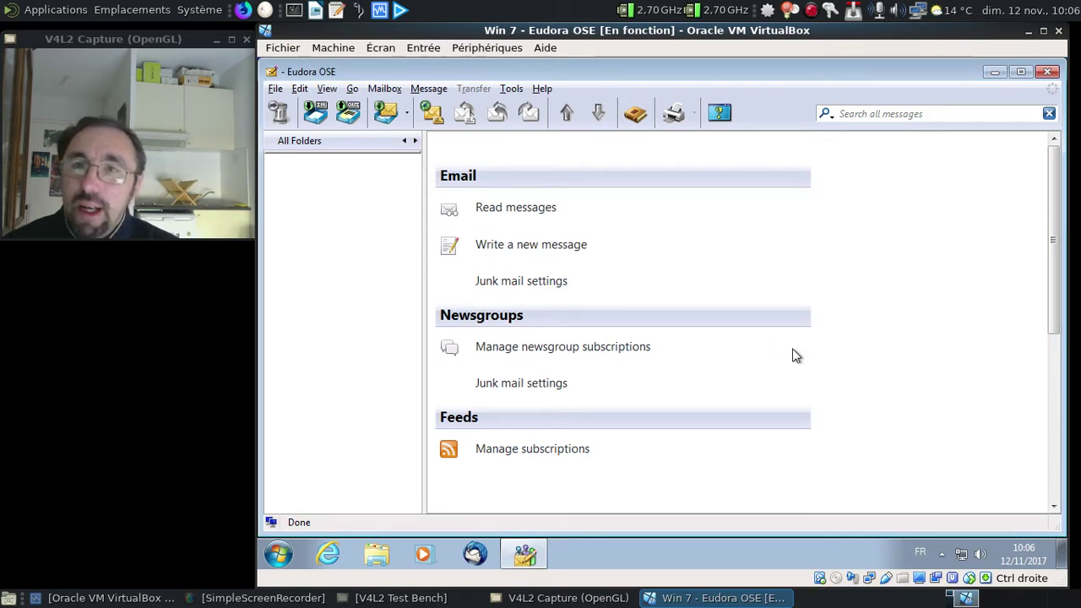
{"action": "left_click", "coordinate": [540, 89]}
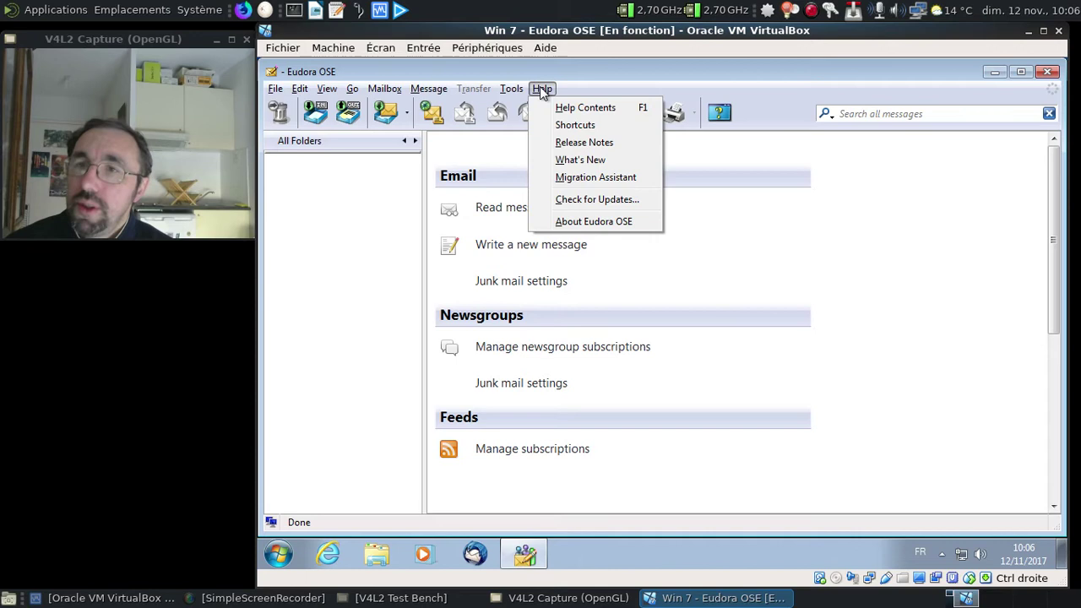
{"action": "left_click", "coordinate": [591, 221]}
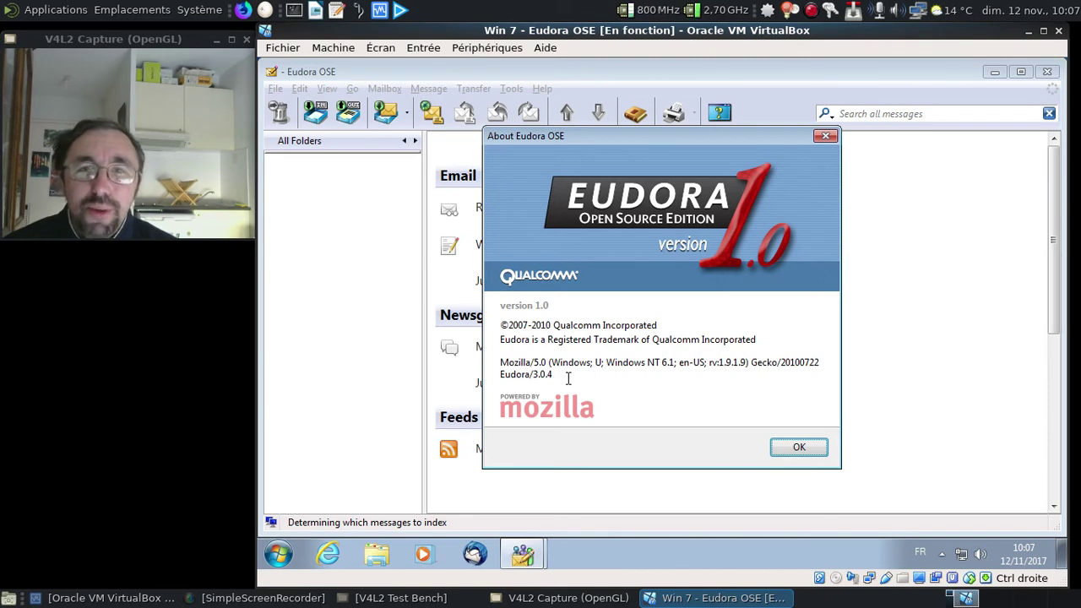
{"action": "left_click", "coordinate": [825, 137]}
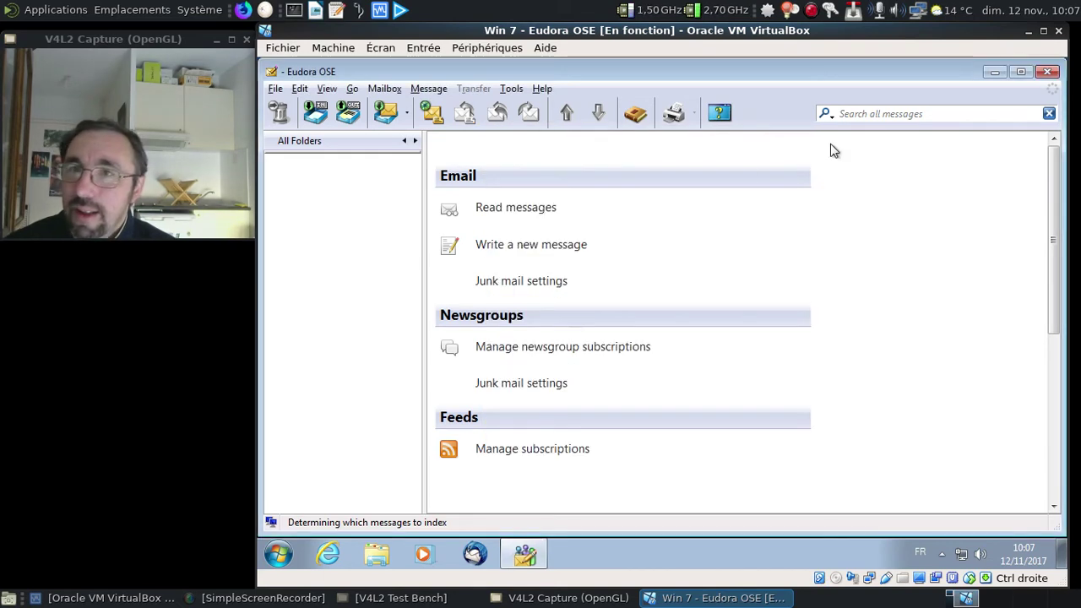
Browse the File, Edit and Message menus and dismiss the maintenance centre notification.
{"action": "left_click", "coordinate": [275, 89]}
{"action": "mouse_move", "coordinate": [306, 95]}
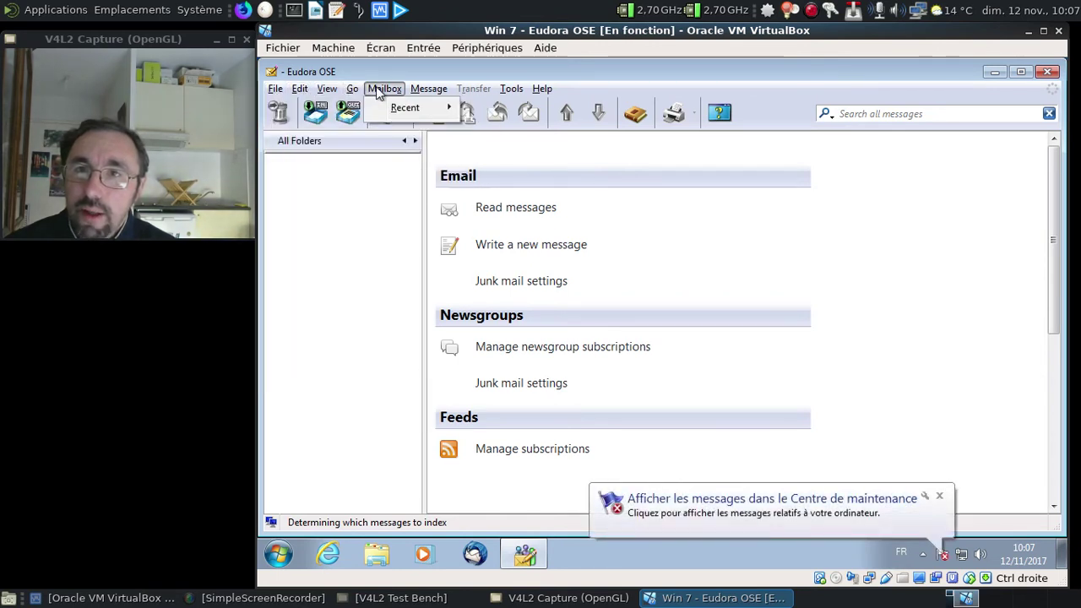
{"action": "mouse_move", "coordinate": [419, 93]}
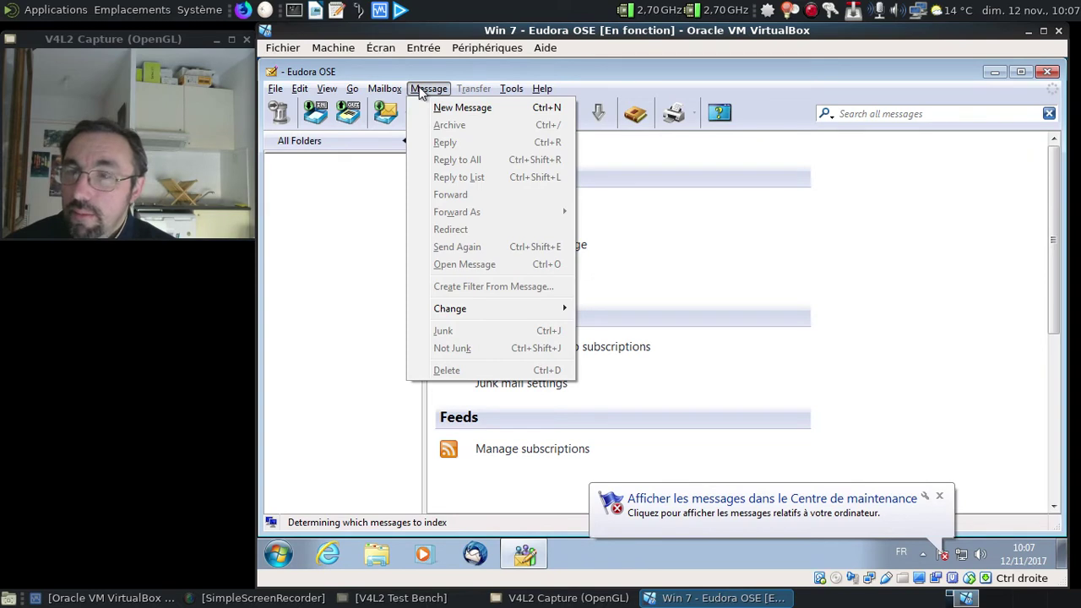
{"action": "left_click", "coordinate": [797, 160]}
{"action": "left_click", "coordinate": [938, 500]}
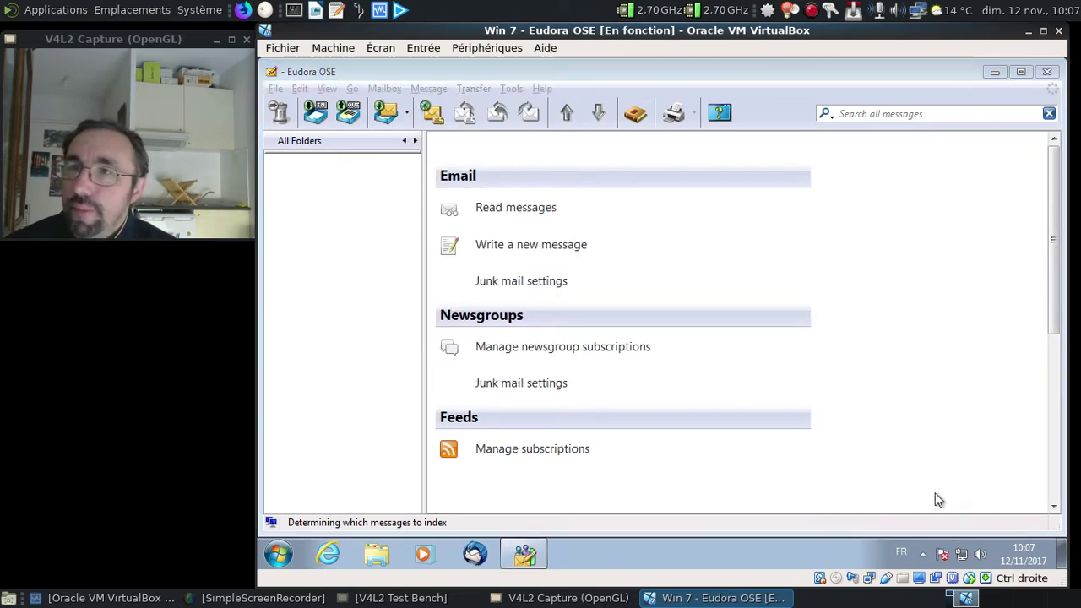
{"action": "left_click", "coordinate": [718, 122]}
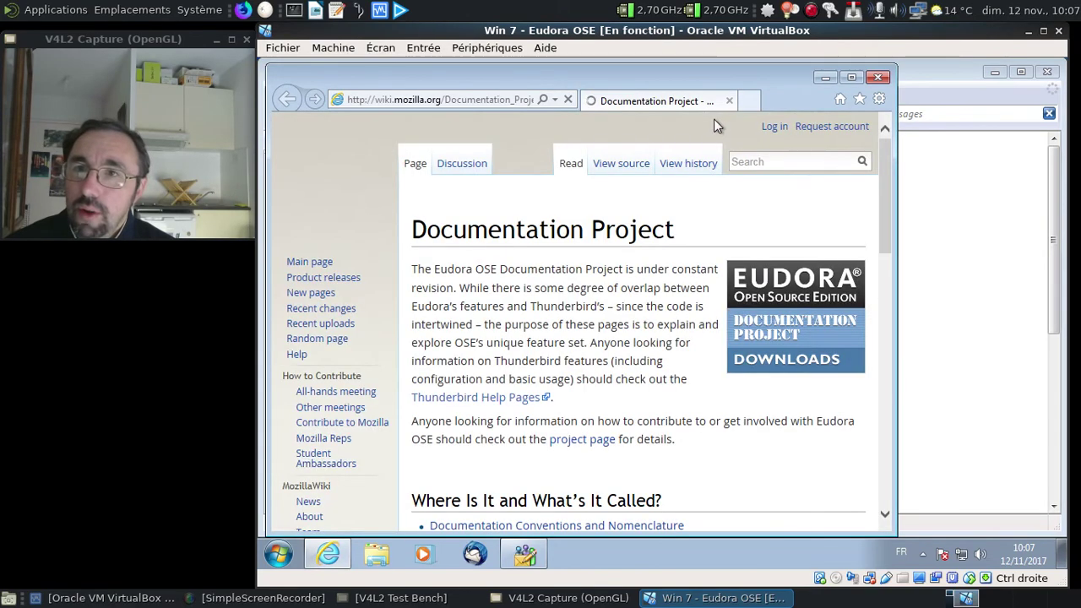
{"action": "scroll", "coordinate": [723, 227], "scroll_direction": "down", "scroll_amount": 3}
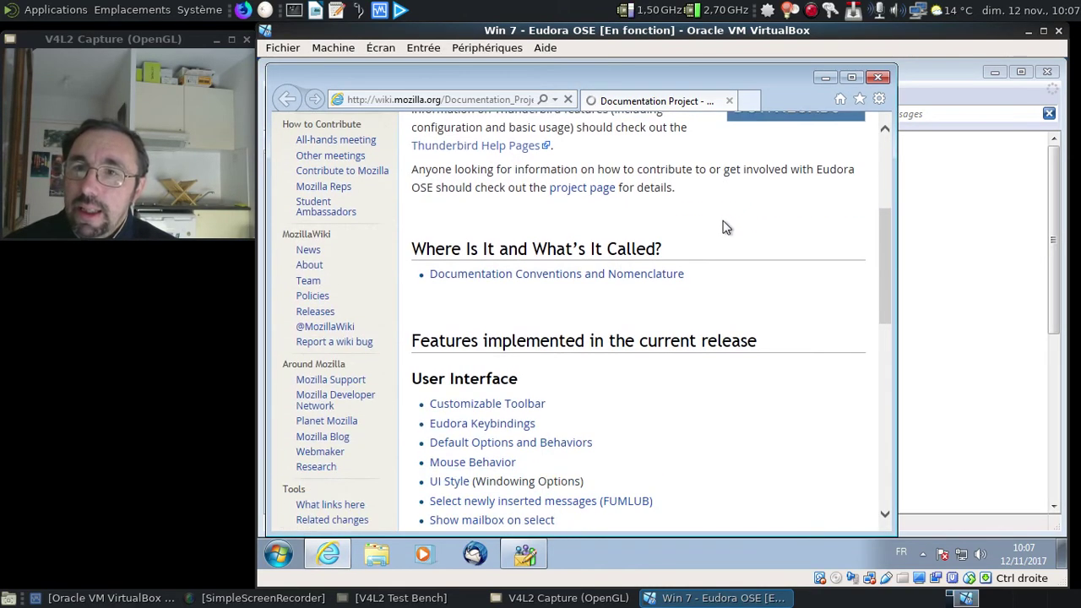
{"action": "scroll", "coordinate": [723, 228], "scroll_direction": "down", "scroll_amount": 8}
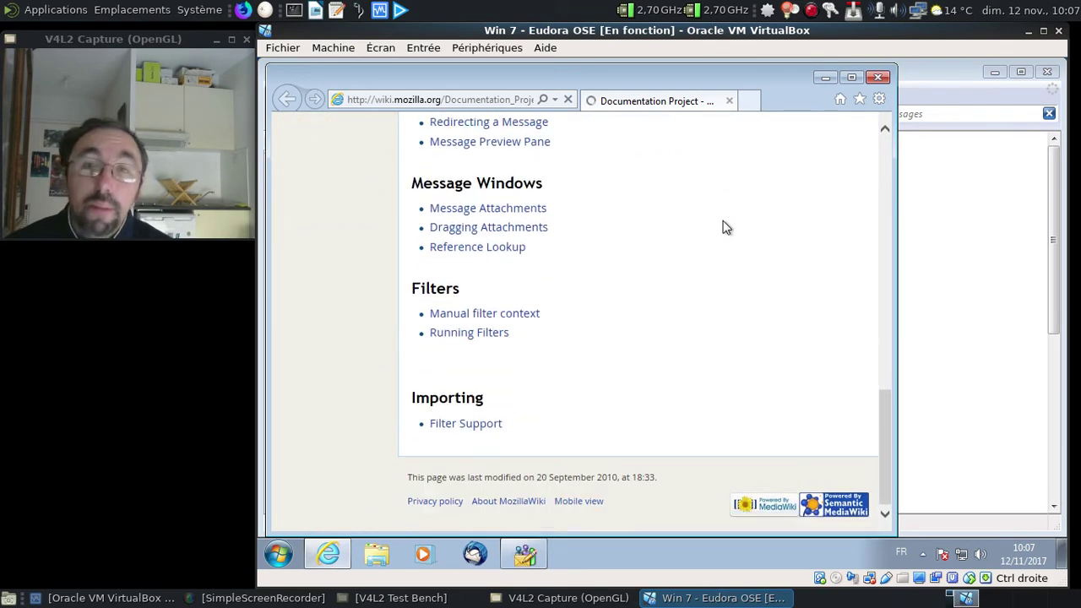
{"action": "scroll", "coordinate": [724, 227], "scroll_direction": "up", "scroll_amount": 10}
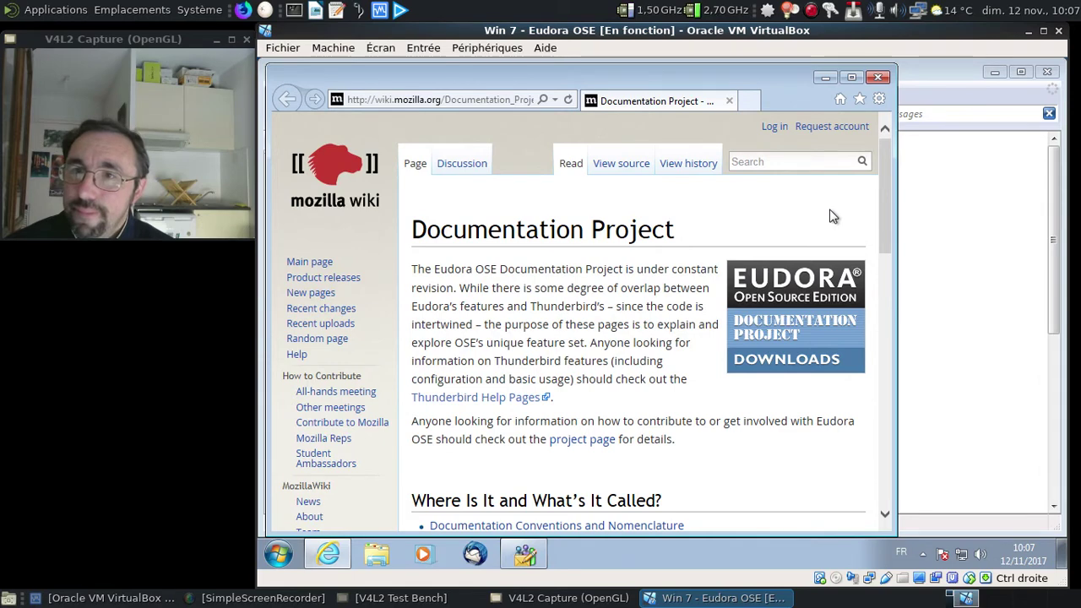
{"action": "left_click", "coordinate": [878, 78]}
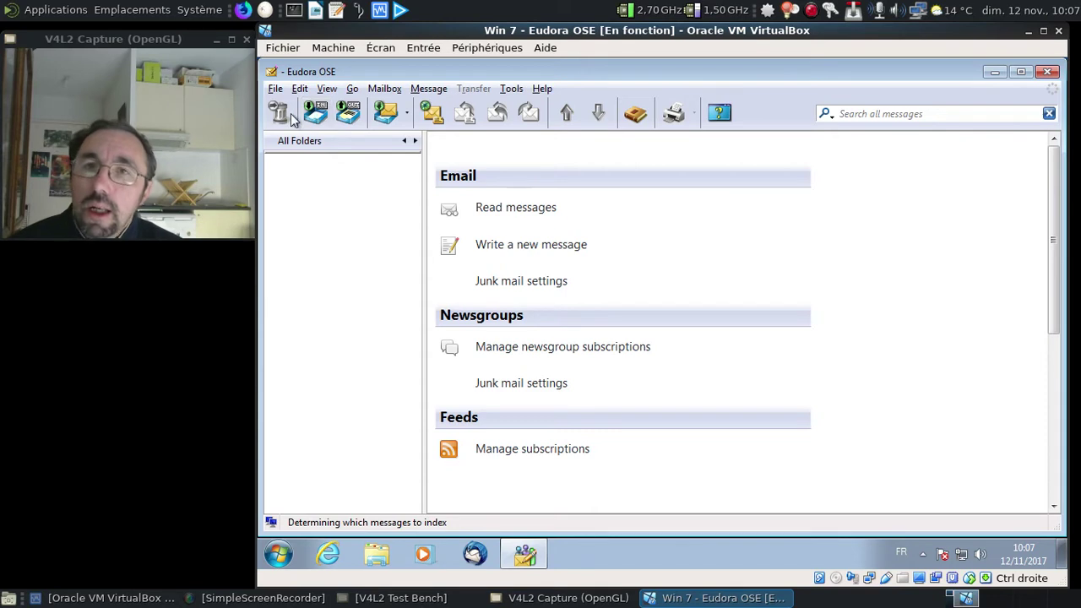
{"action": "left_click", "coordinate": [276, 90]}
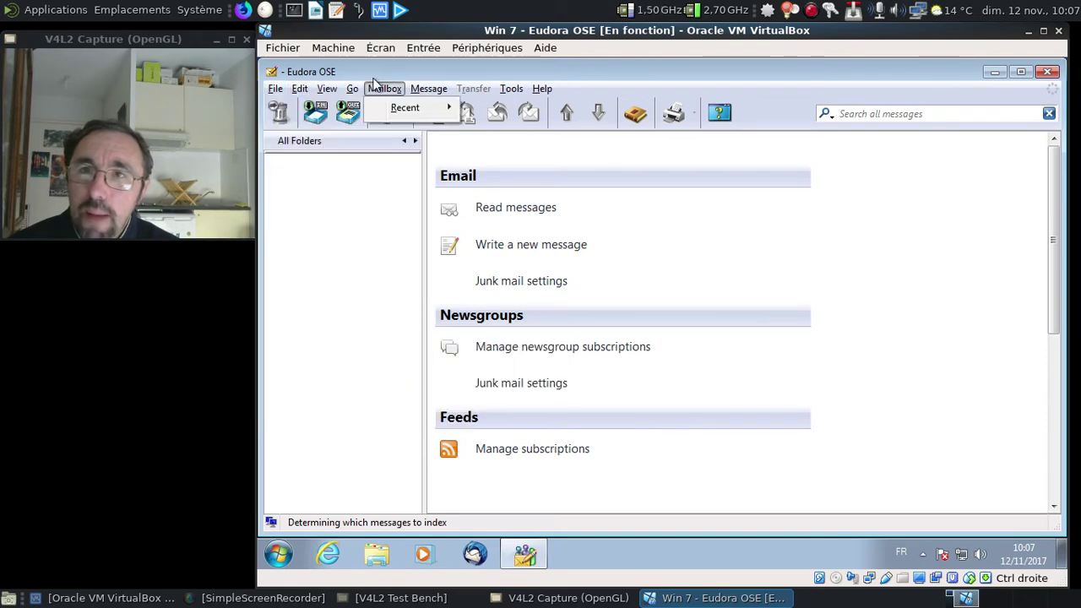
{"action": "left_click", "coordinate": [402, 90]}
{"action": "left_click", "coordinate": [511, 89]}
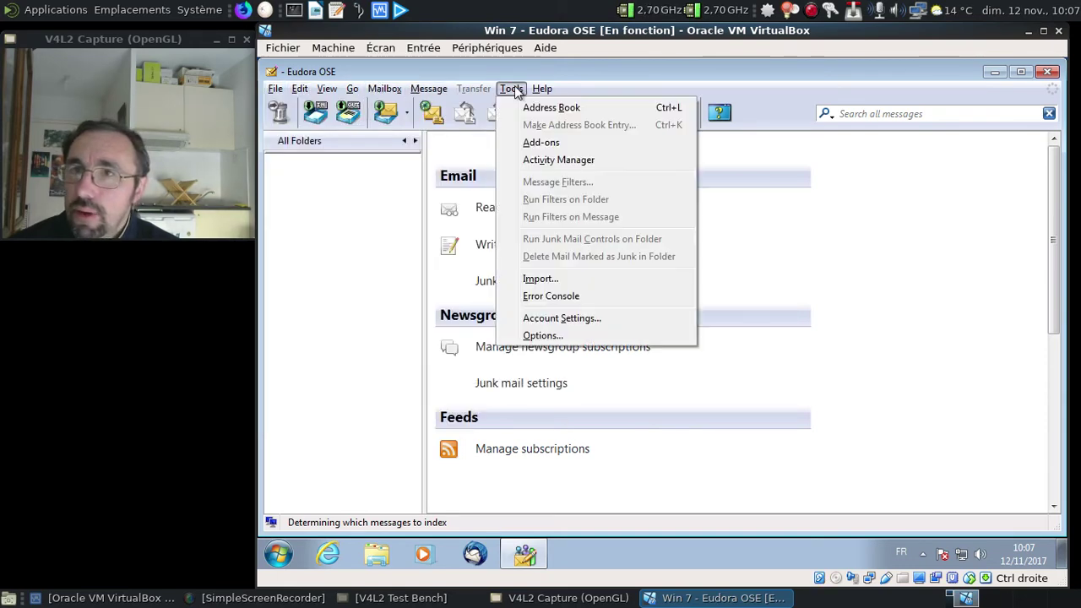
{"action": "left_click", "coordinate": [539, 278]}
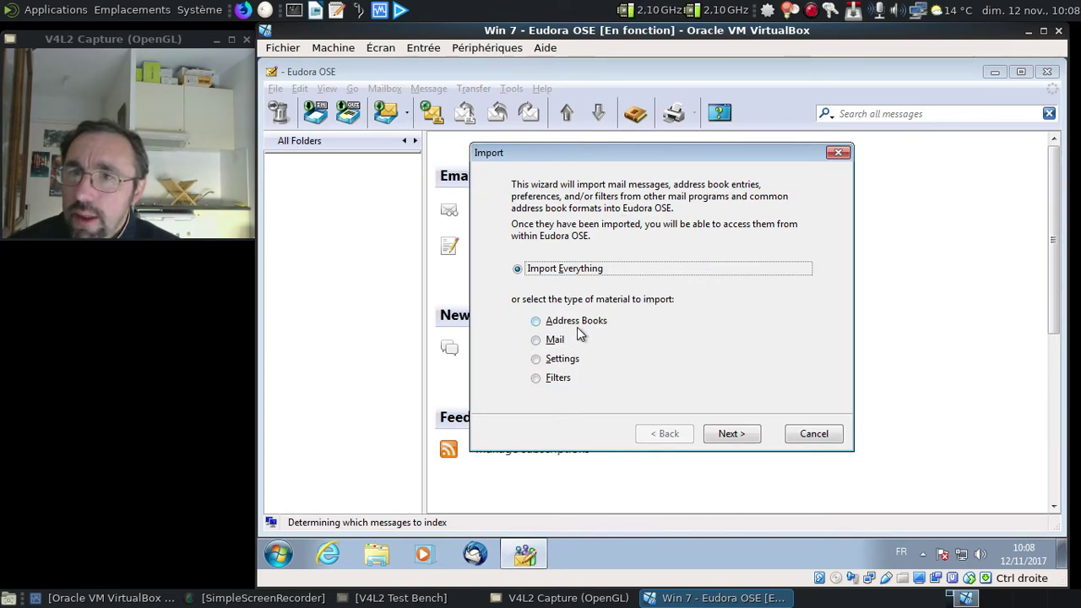
{"action": "left_click", "coordinate": [556, 341]}
{"action": "left_click", "coordinate": [730, 434]}
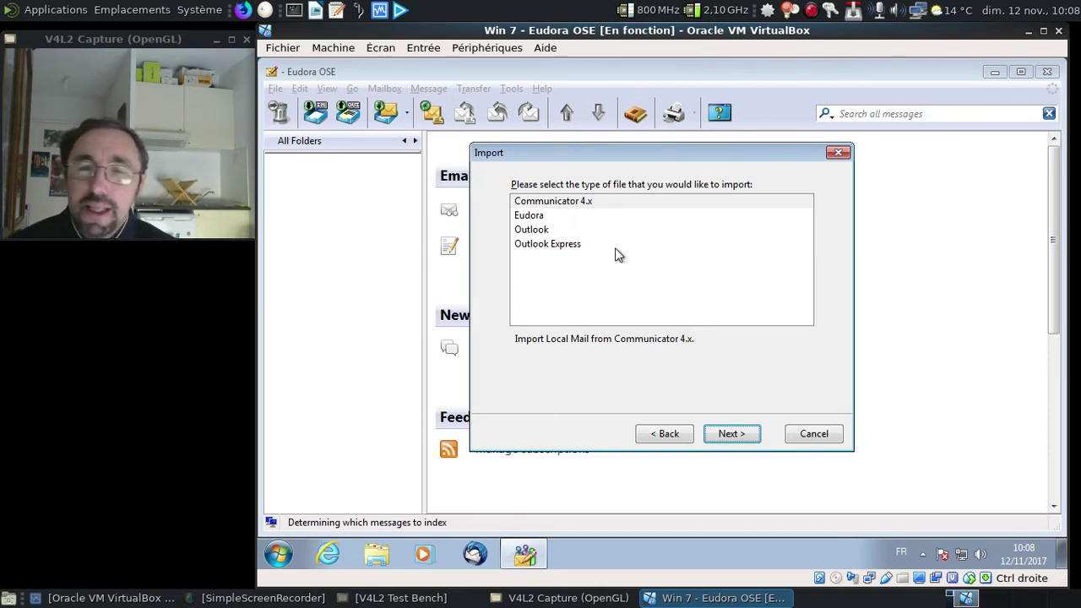
{"action": "left_click", "coordinate": [563, 219]}
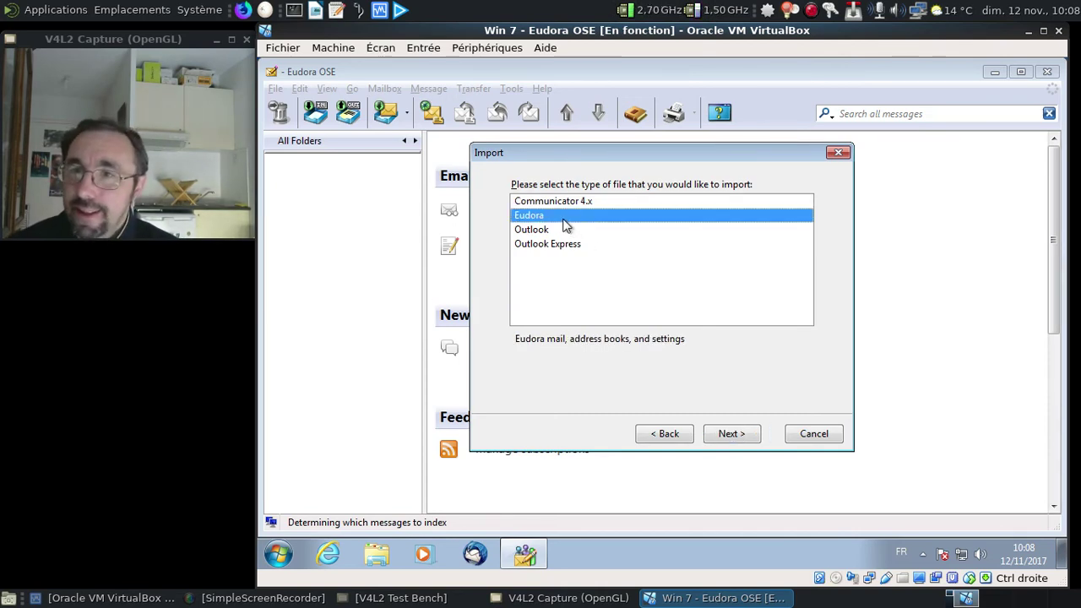
{"action": "left_click", "coordinate": [838, 152]}
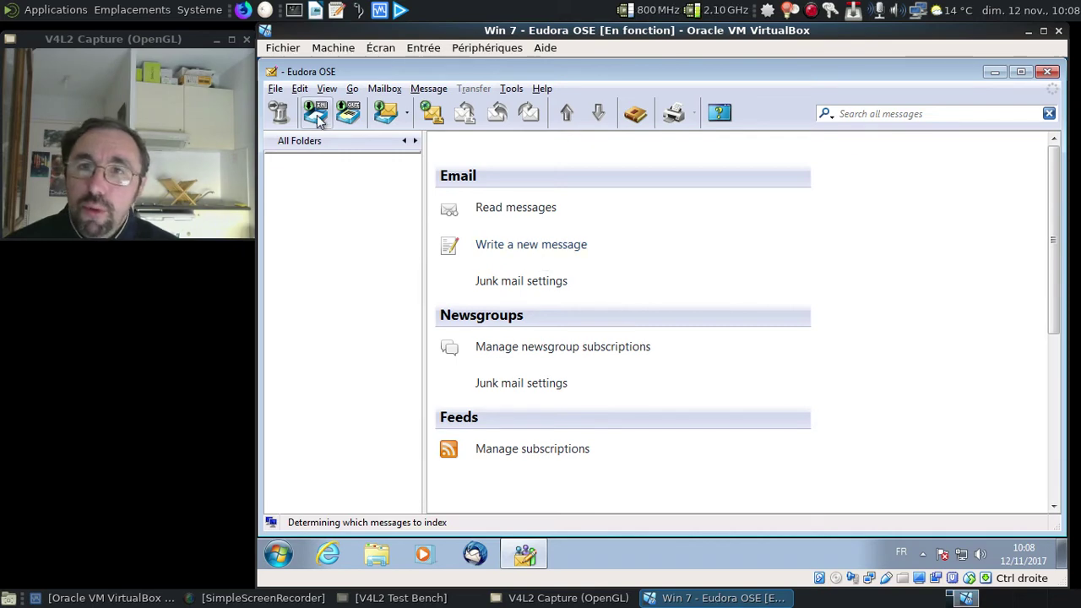
Start a new mail account, entering the user's full name and free.fr e-mail address.
{"action": "left_click", "coordinate": [275, 88]}
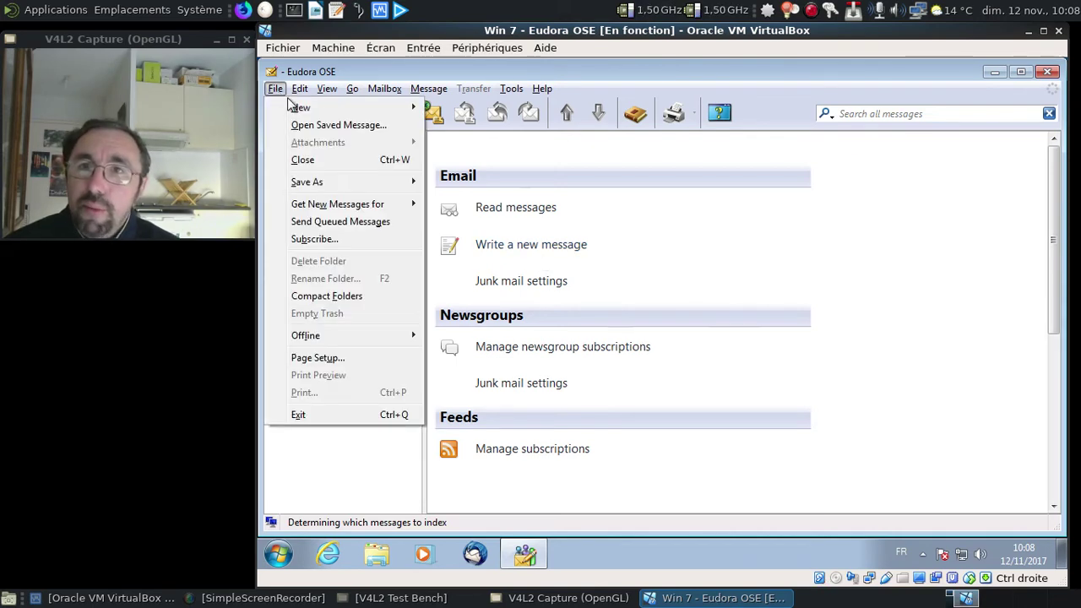
{"action": "mouse_move", "coordinate": [312, 110]}
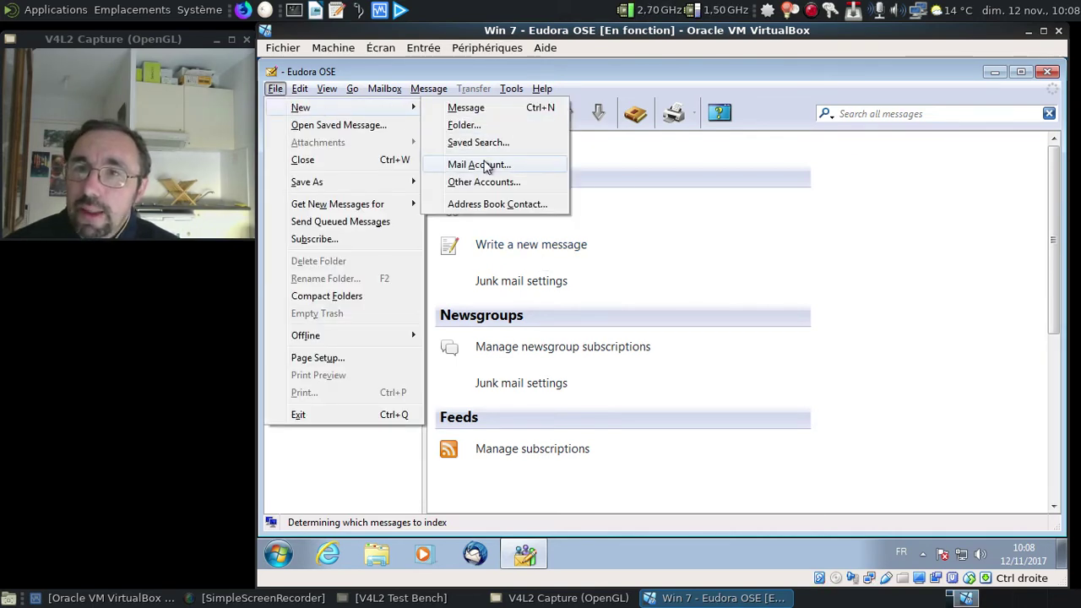
{"action": "left_click", "coordinate": [486, 164]}
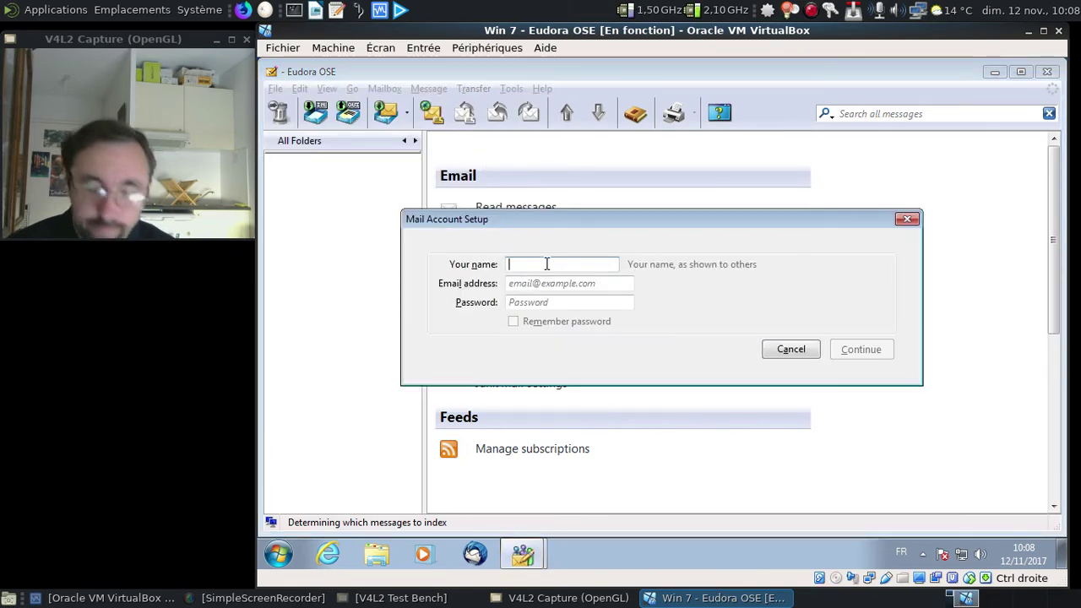
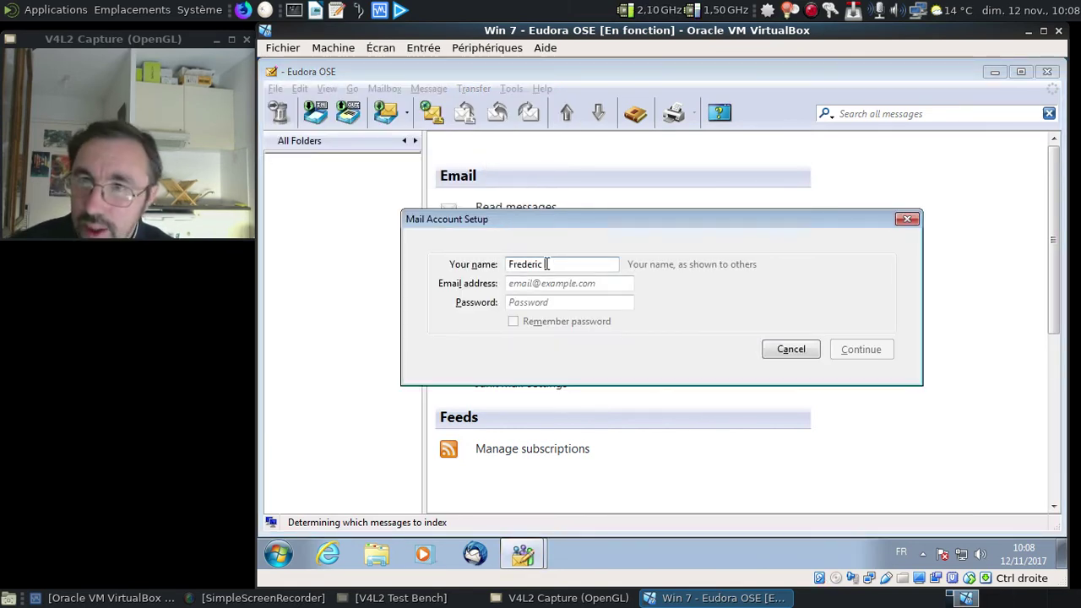
{"action": "key", "text": "Tab"}
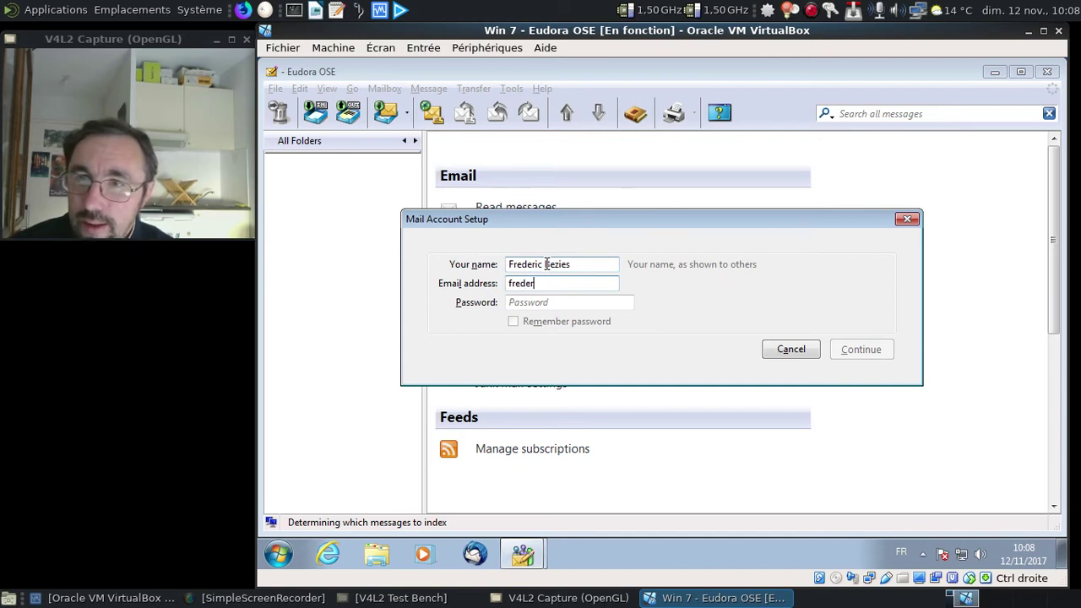
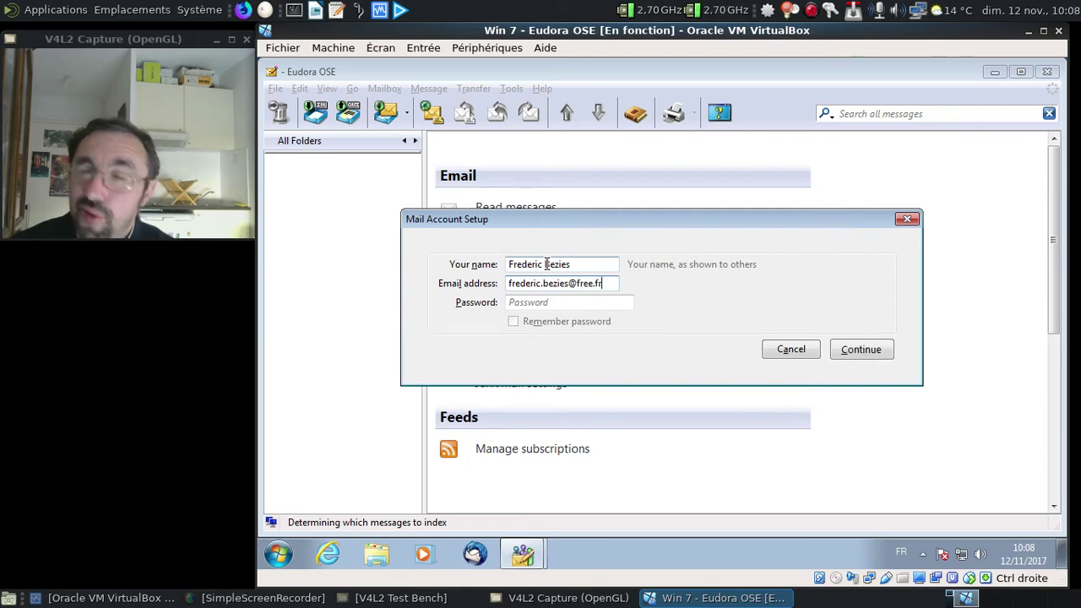
Enter the account password and create the account with the detected imap.free.fr and smtp.free.fr settings.
{"action": "key", "text": "Tab"}
{"action": "type", "text": "a"}
{"action": "key", "text": "BackSpace"}
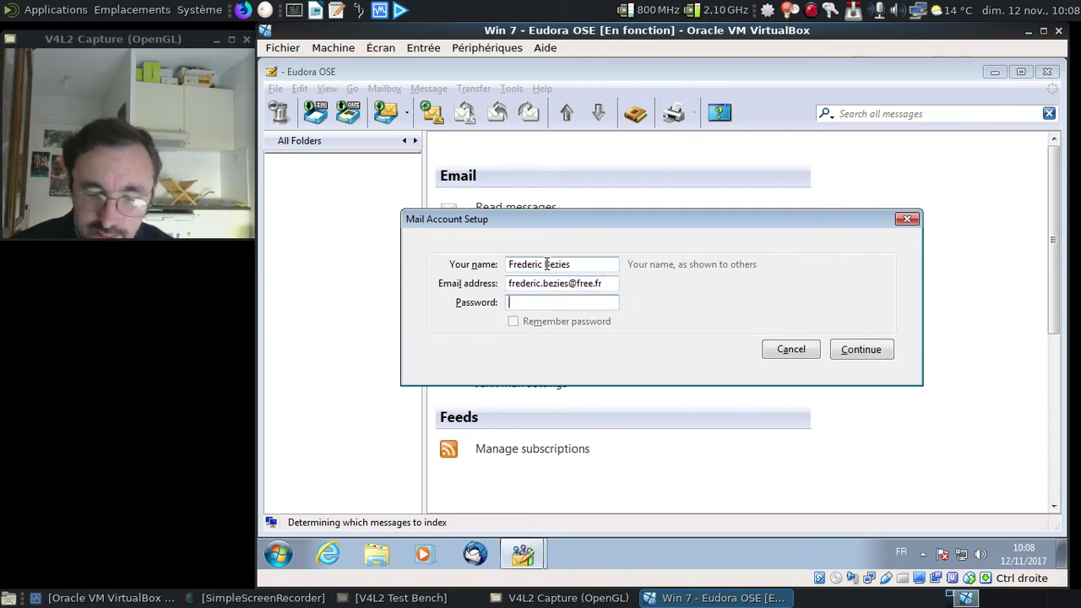
{"action": "type", "text": "a"}
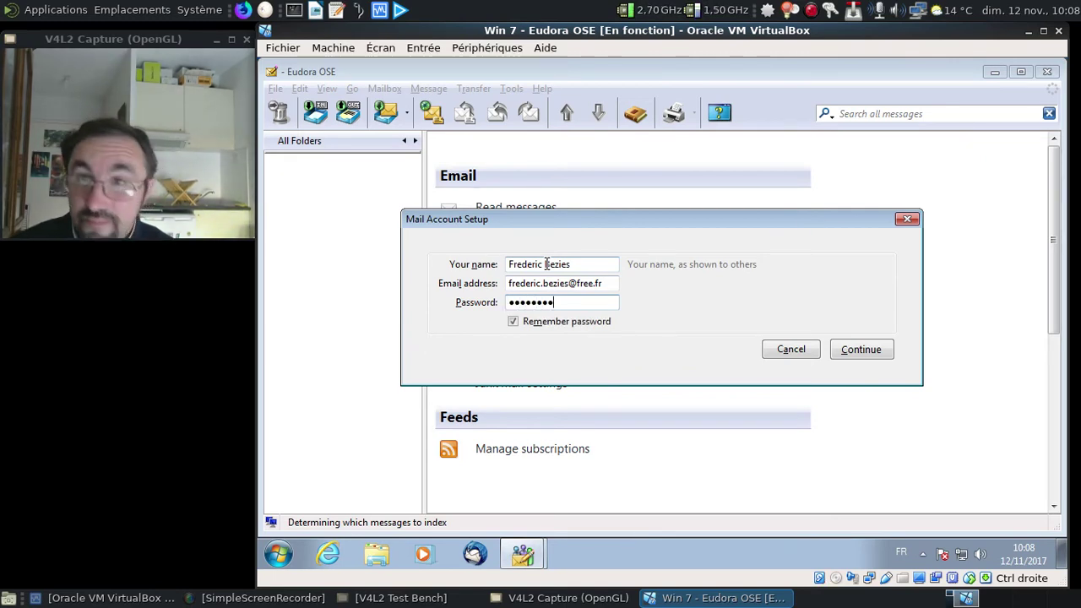
{"action": "left_click", "coordinate": [861, 350]}
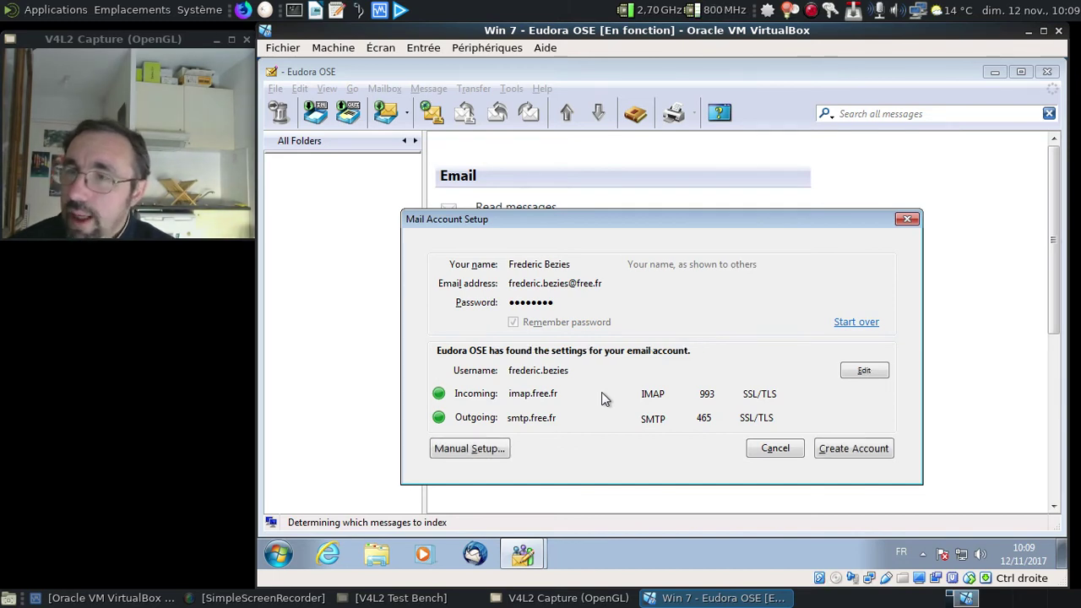
{"action": "left_click", "coordinate": [833, 447]}
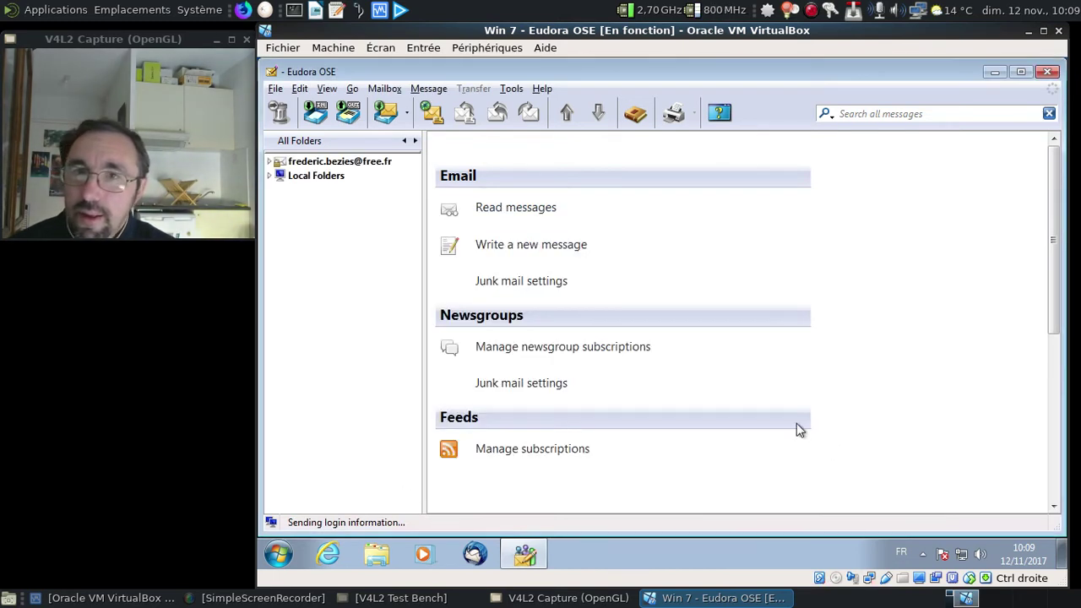
Expand the account and Local Folders, then open a new message, check its Help menu, and close it.
{"action": "left_click", "coordinate": [269, 161]}
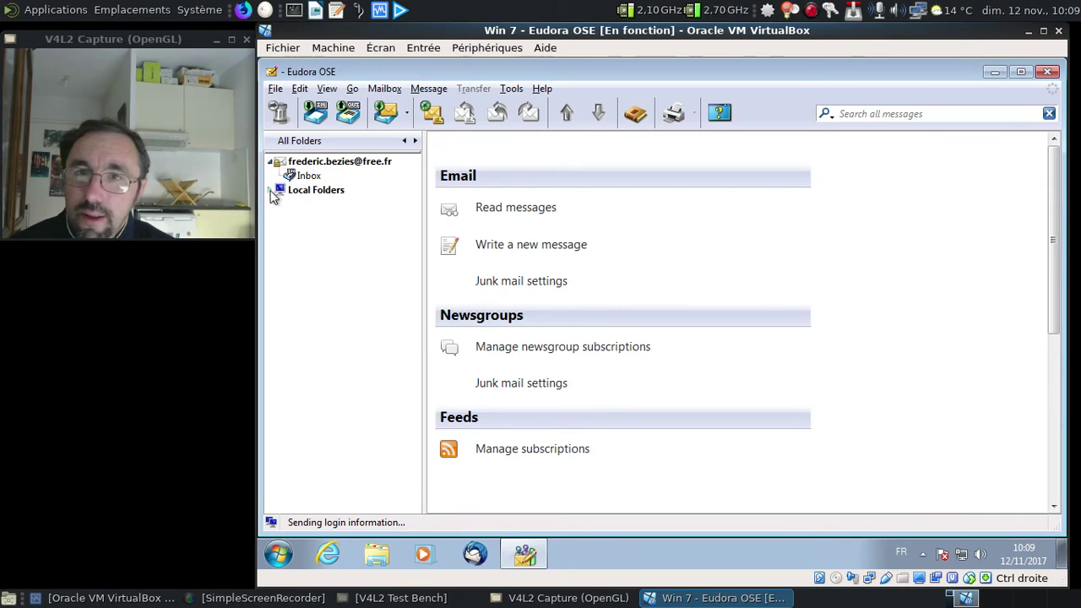
{"action": "left_click", "coordinate": [271, 191]}
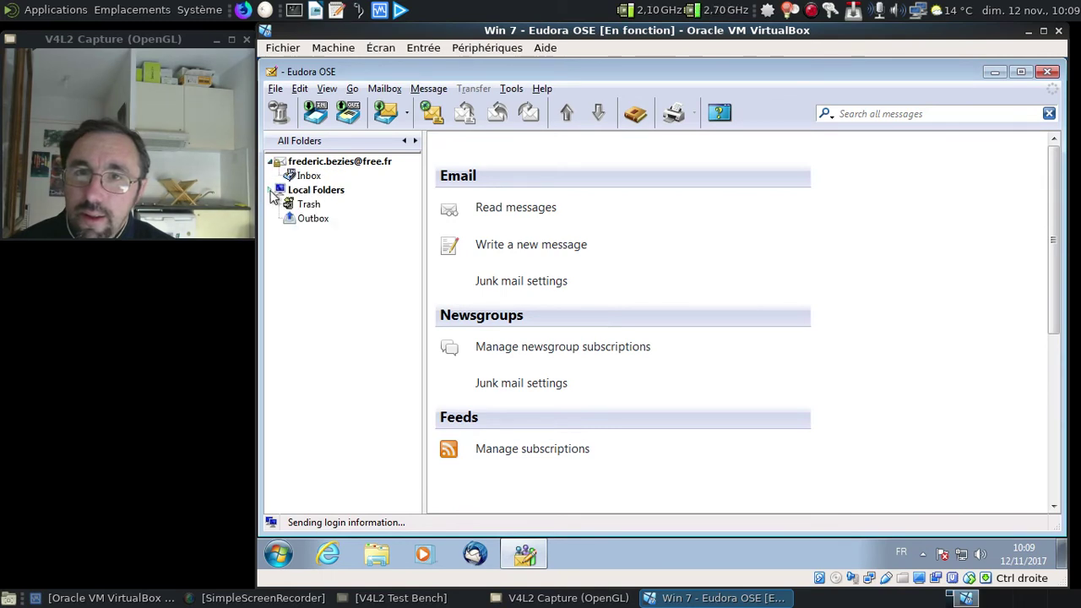
{"action": "left_click", "coordinate": [545, 252]}
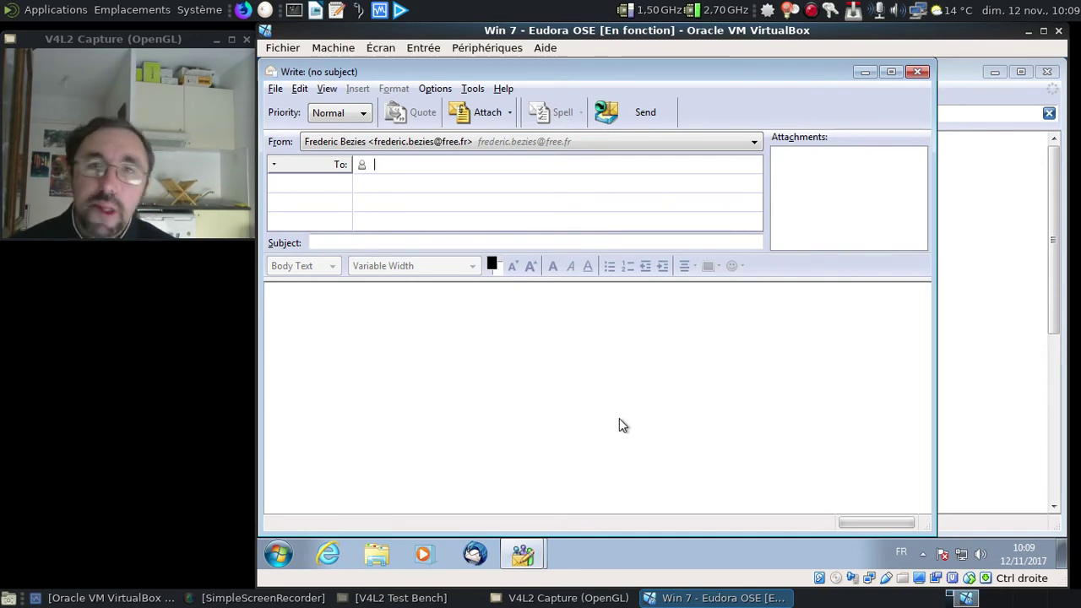
{"action": "left_click", "coordinate": [508, 93]}
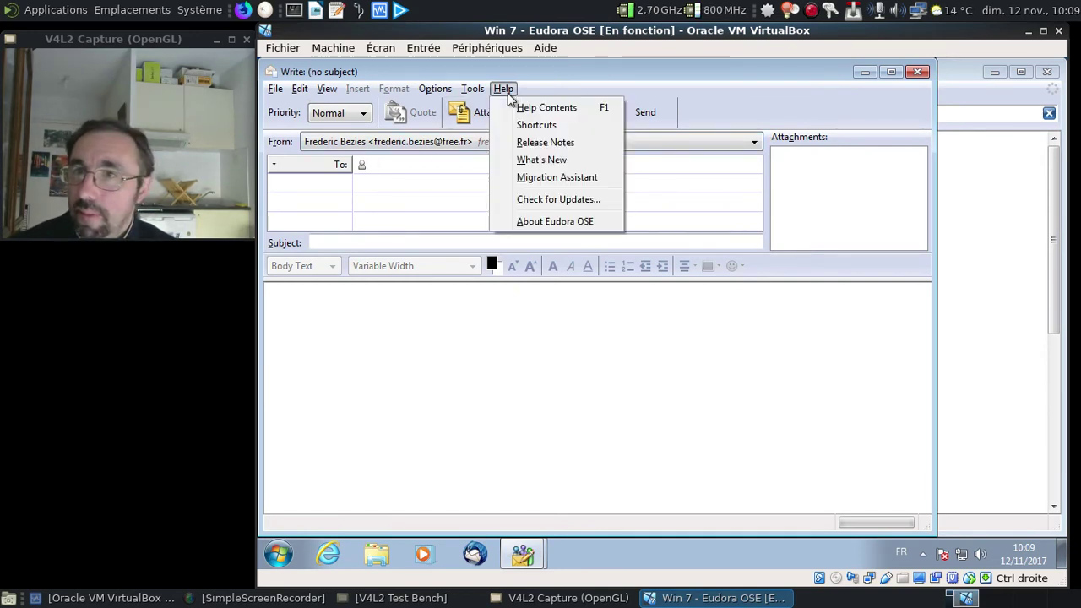
{"action": "left_click", "coordinate": [507, 92]}
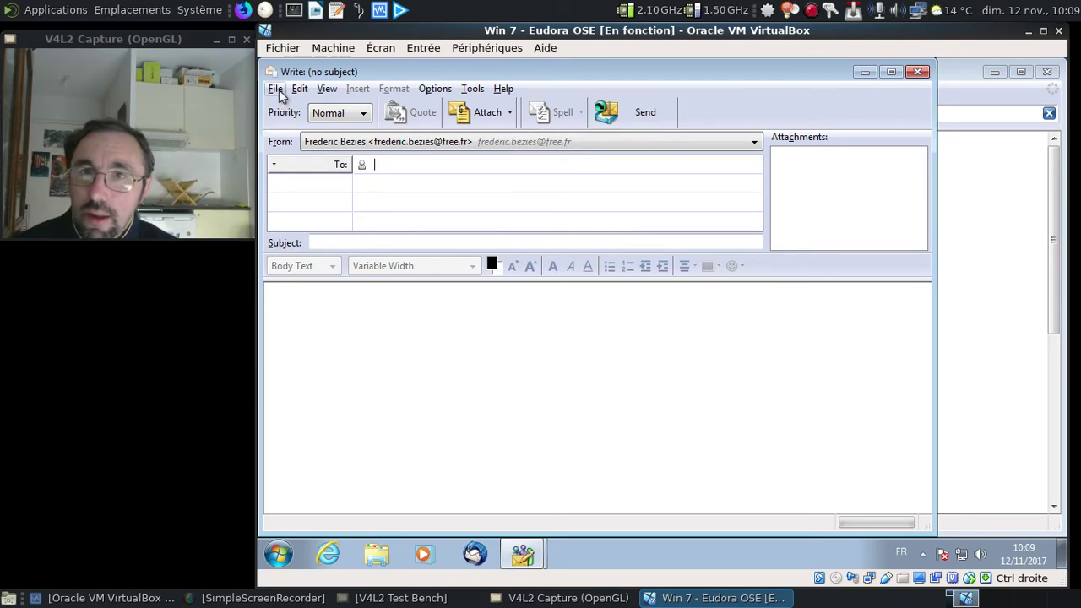
{"action": "left_click", "coordinate": [917, 72]}
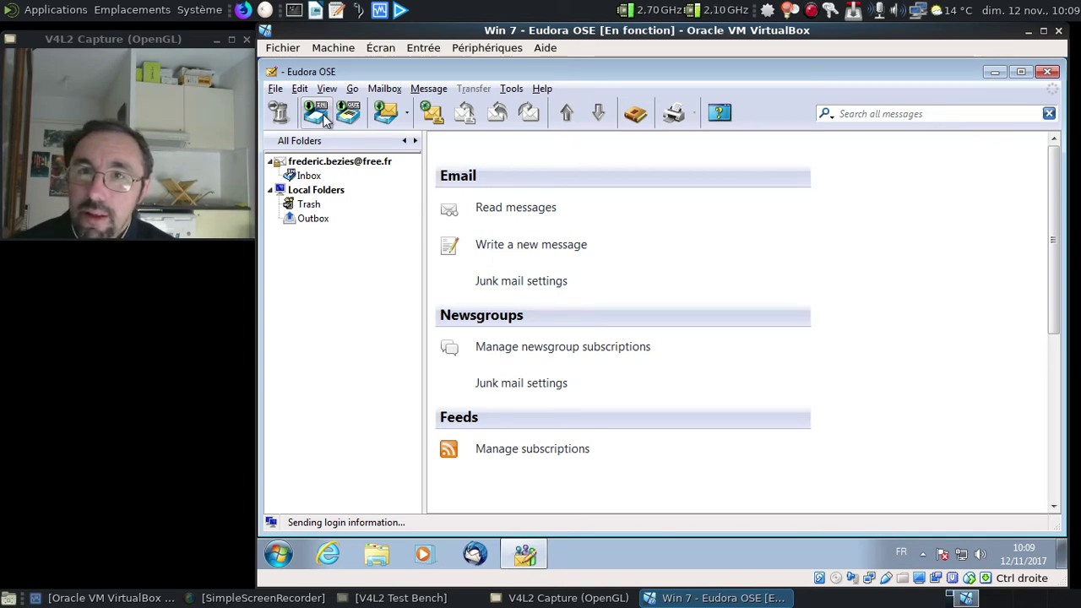
Browse the Get Mail dropdown and the Go and Edit menus.
{"action": "left_click", "coordinate": [407, 114]}
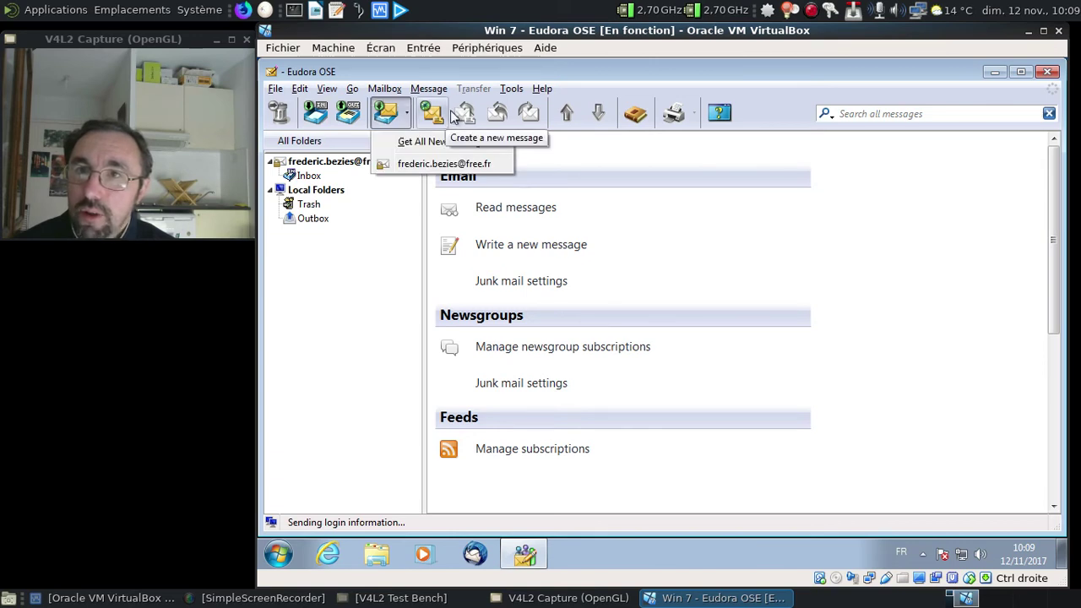
{"action": "left_click", "coordinate": [650, 159]}
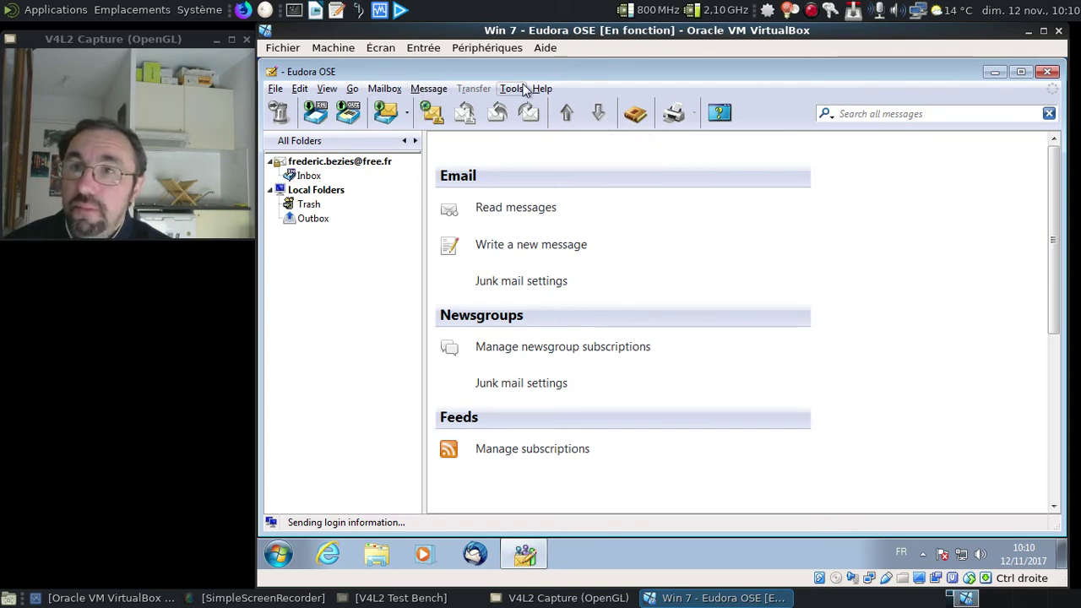
{"action": "left_click", "coordinate": [381, 88]}
{"action": "mouse_move", "coordinate": [353, 89]}
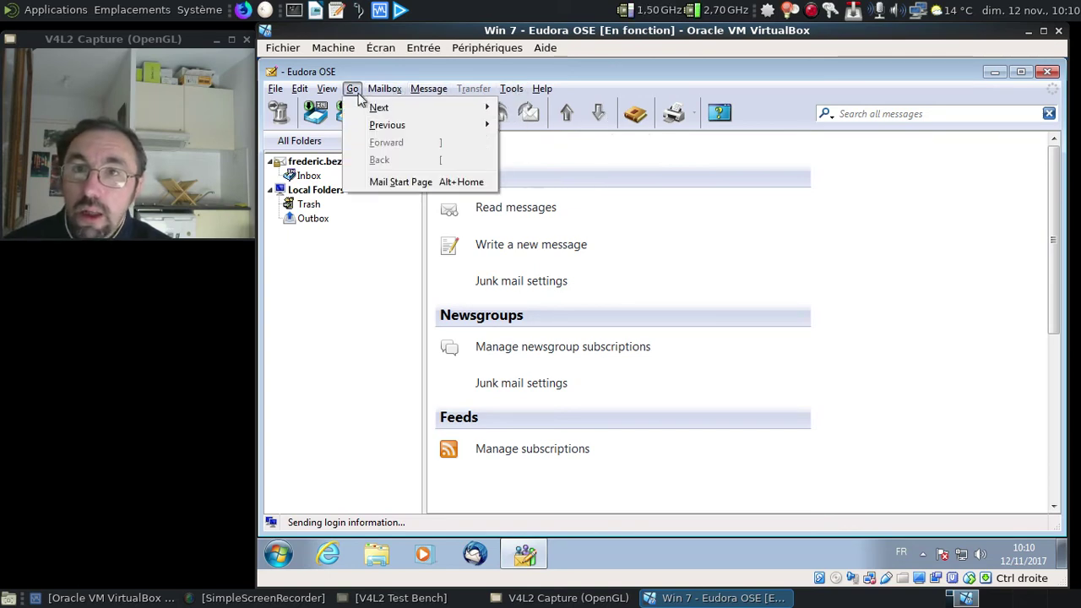
{"action": "mouse_move", "coordinate": [297, 89]}
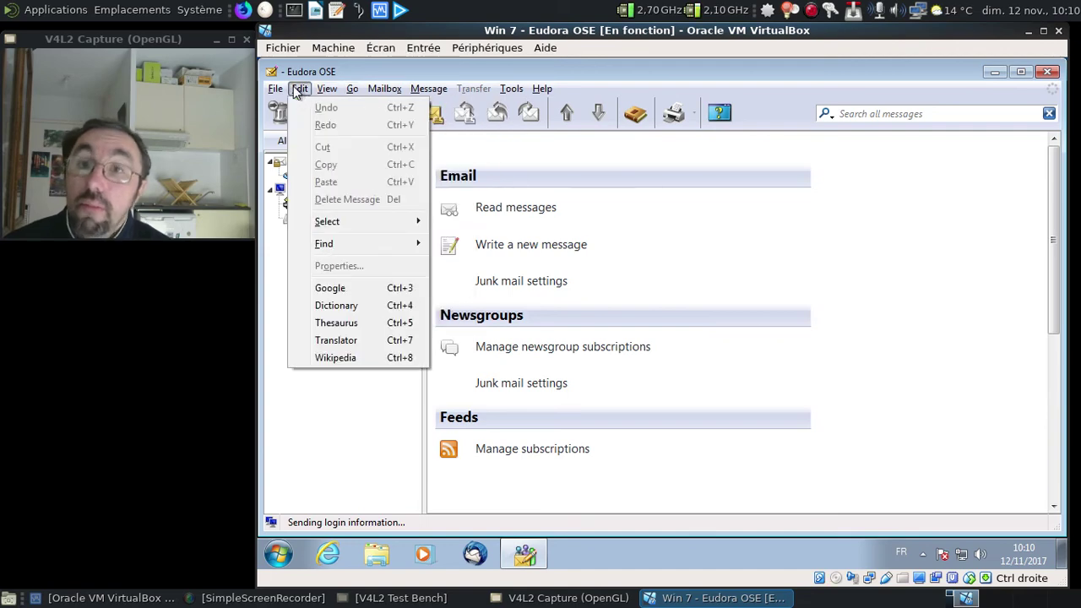
Open a Wikipedia search, close its browser window, and show the Tools menu.
{"action": "left_click", "coordinate": [374, 358]}
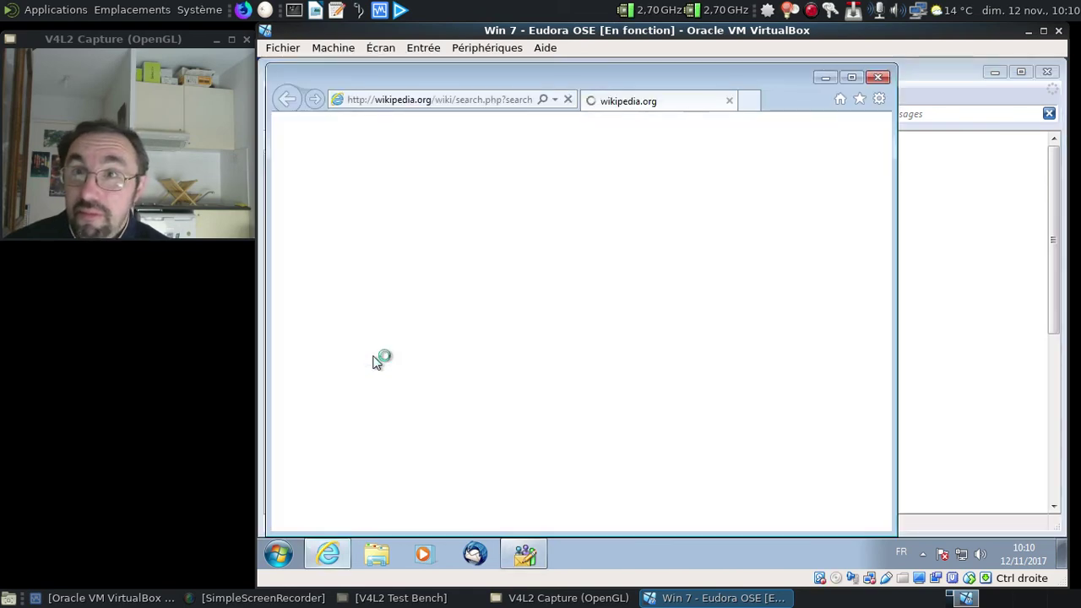
{"action": "left_click", "coordinate": [875, 80]}
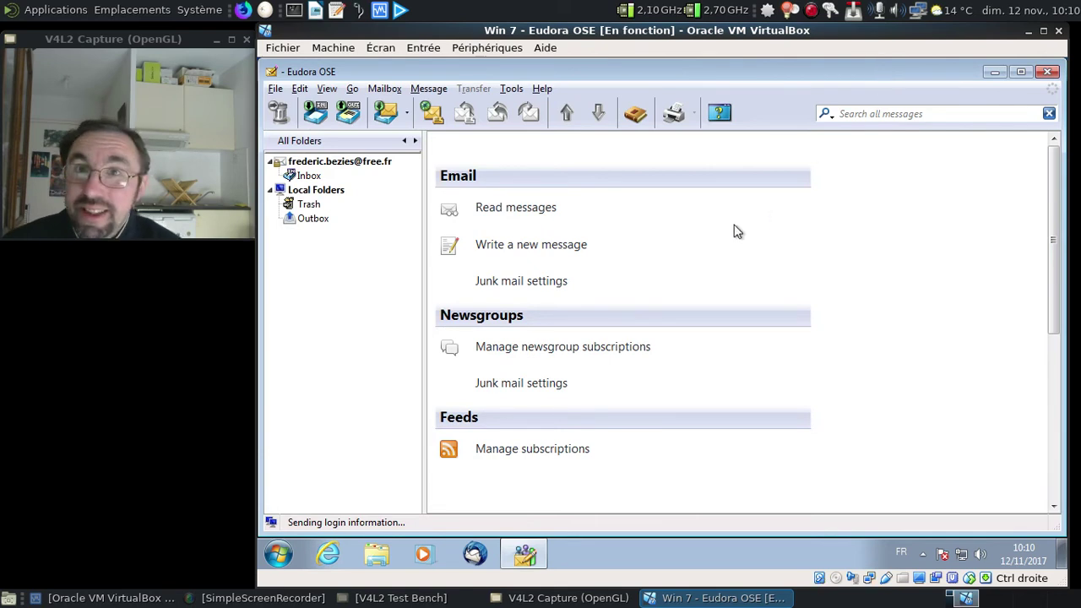
{"action": "left_click", "coordinate": [512, 89]}
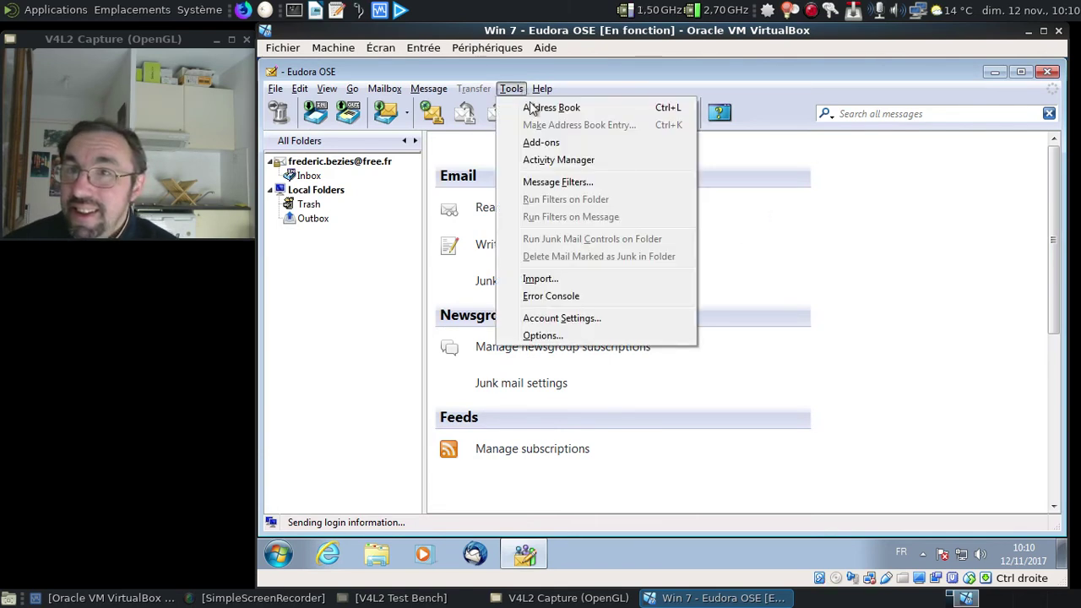
Open Tools > Add-ons, go to Extensions and open the Penelope extension's Options.
{"action": "left_click", "coordinate": [545, 143]}
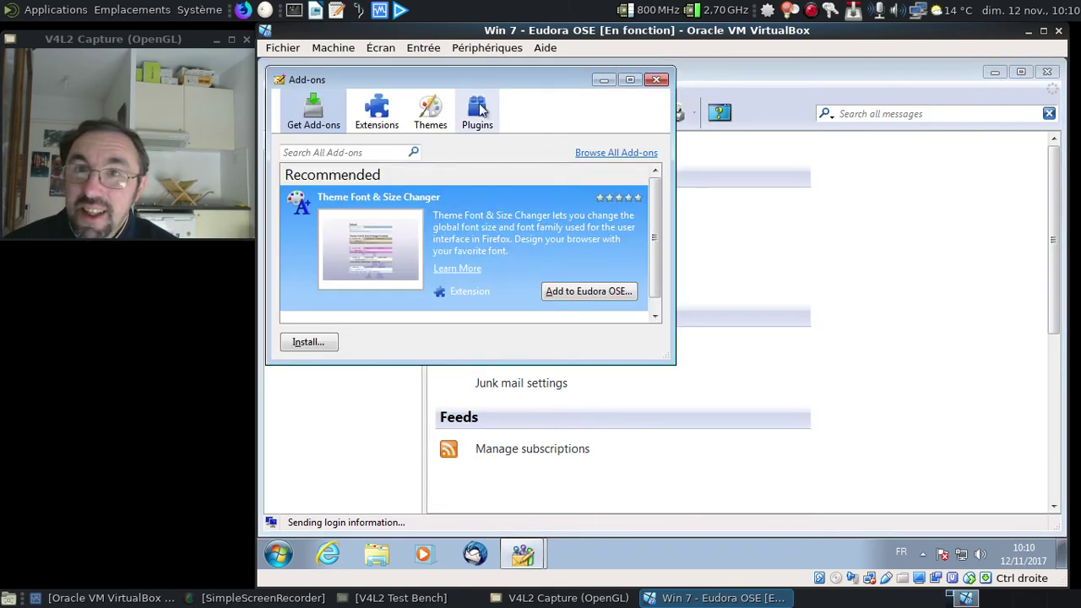
{"action": "left_click_drag", "start_coordinate": [451, 84], "coordinate": [627, 149]}
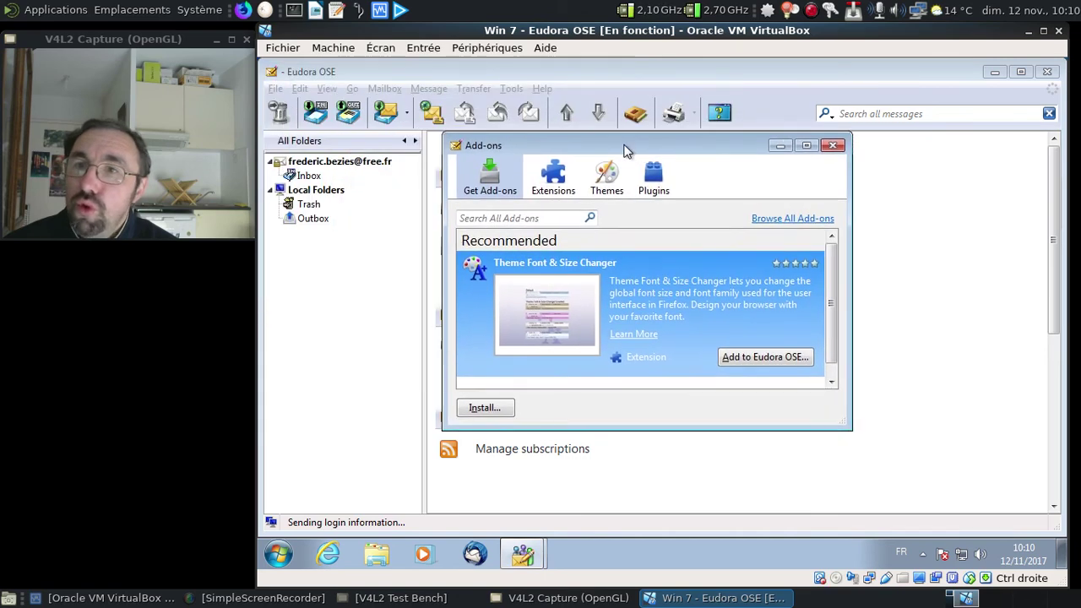
{"action": "left_click", "coordinate": [553, 177]}
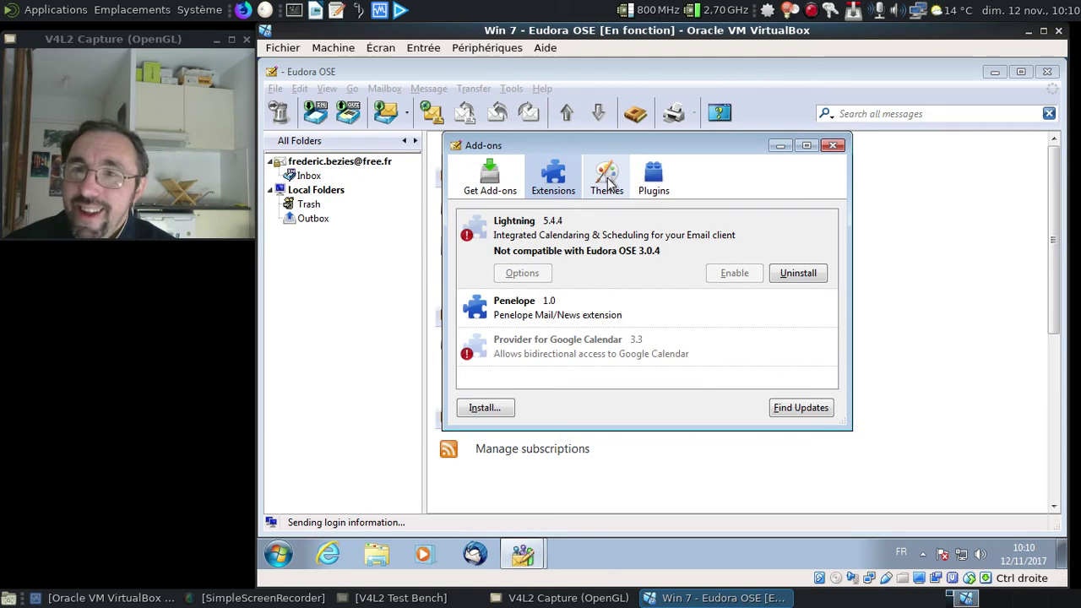
{"action": "left_click", "coordinate": [626, 321]}
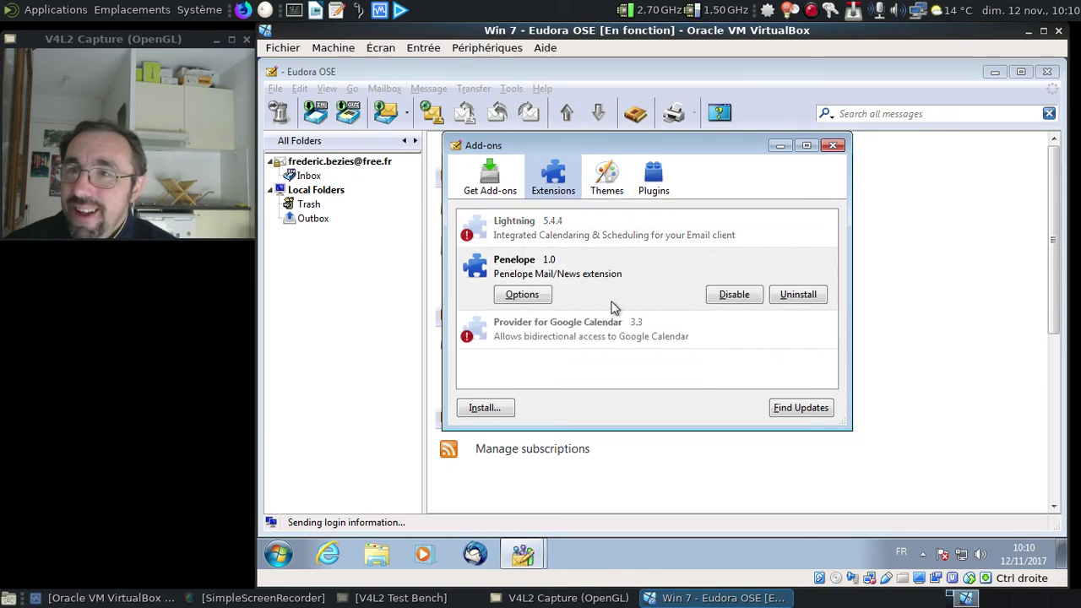
{"action": "left_click", "coordinate": [522, 295]}
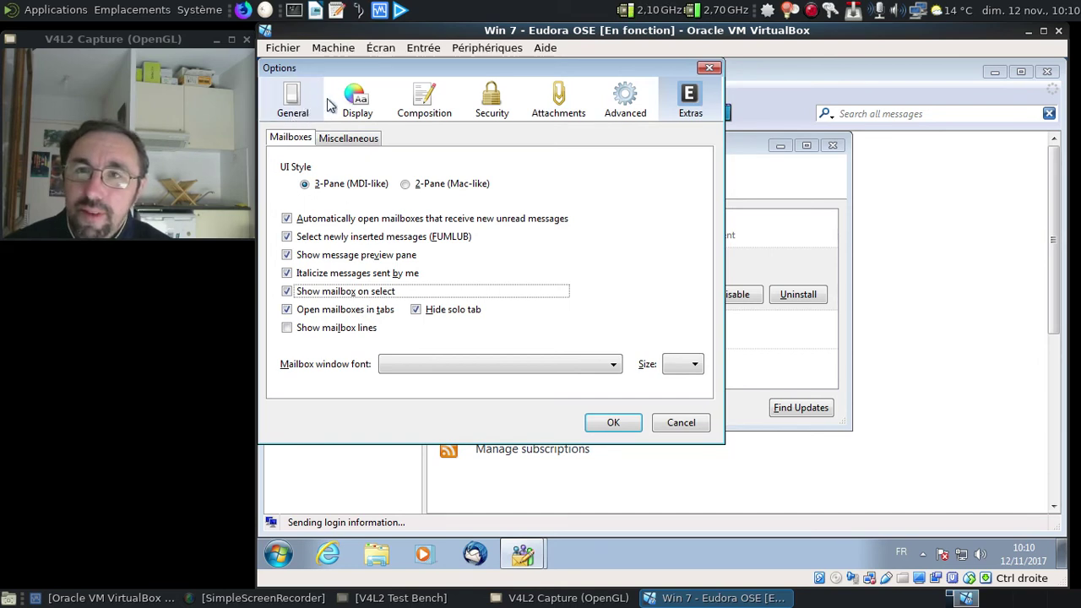
Review each Options page from Advanced to General, preview the newmail.wav sound, and close the dialog.
{"action": "left_click", "coordinate": [629, 112]}
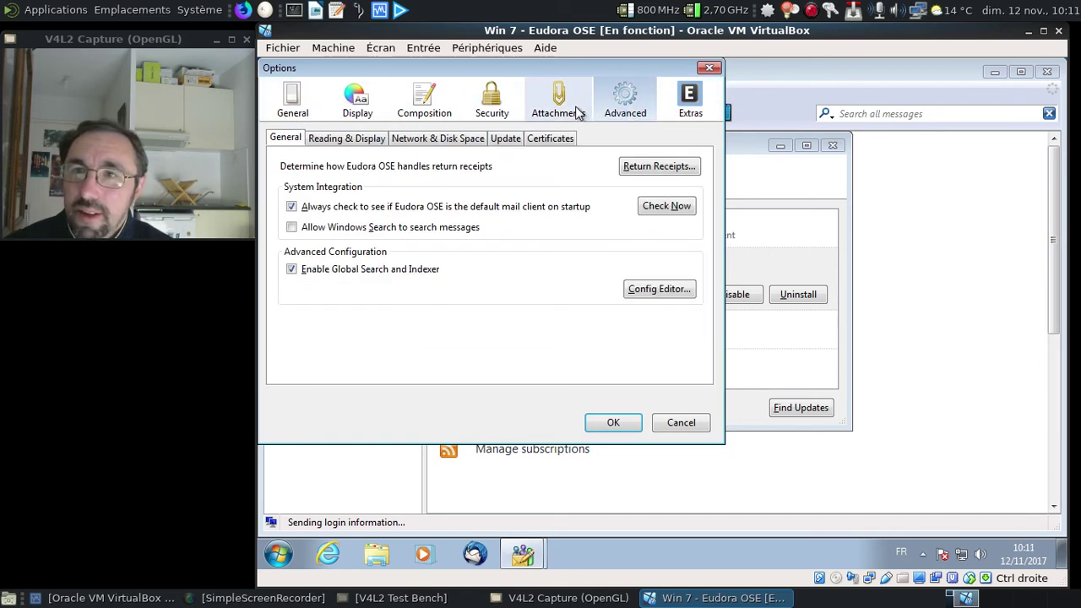
{"action": "left_click", "coordinate": [682, 111]}
{"action": "left_click", "coordinate": [630, 102]}
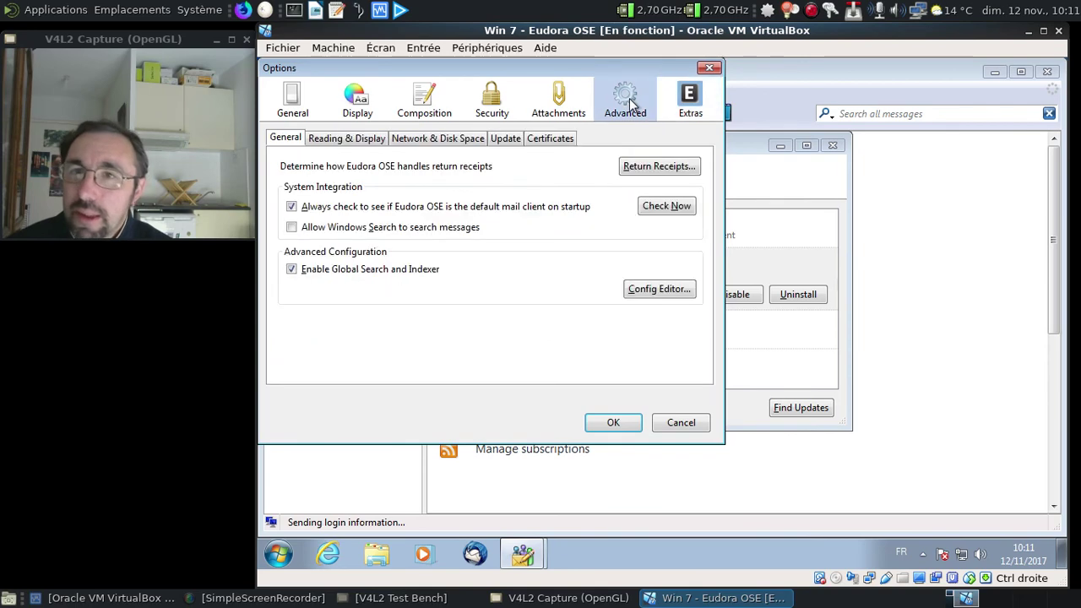
{"action": "left_click", "coordinate": [558, 100]}
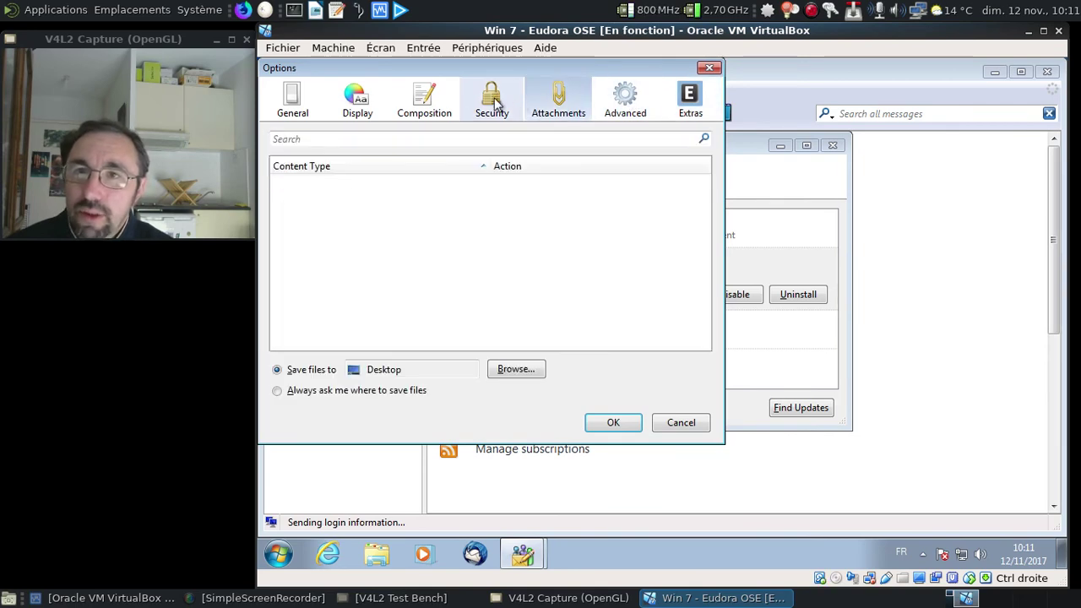
{"action": "left_click", "coordinate": [491, 100]}
{"action": "left_click", "coordinate": [431, 99]}
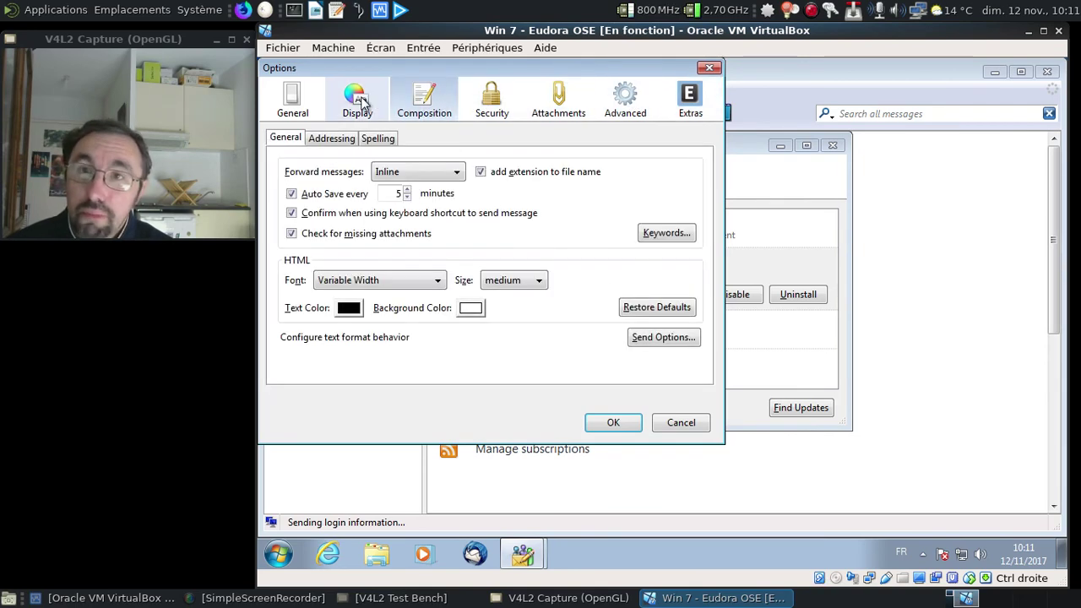
{"action": "left_click", "coordinate": [357, 100]}
{"action": "left_click", "coordinate": [296, 100]}
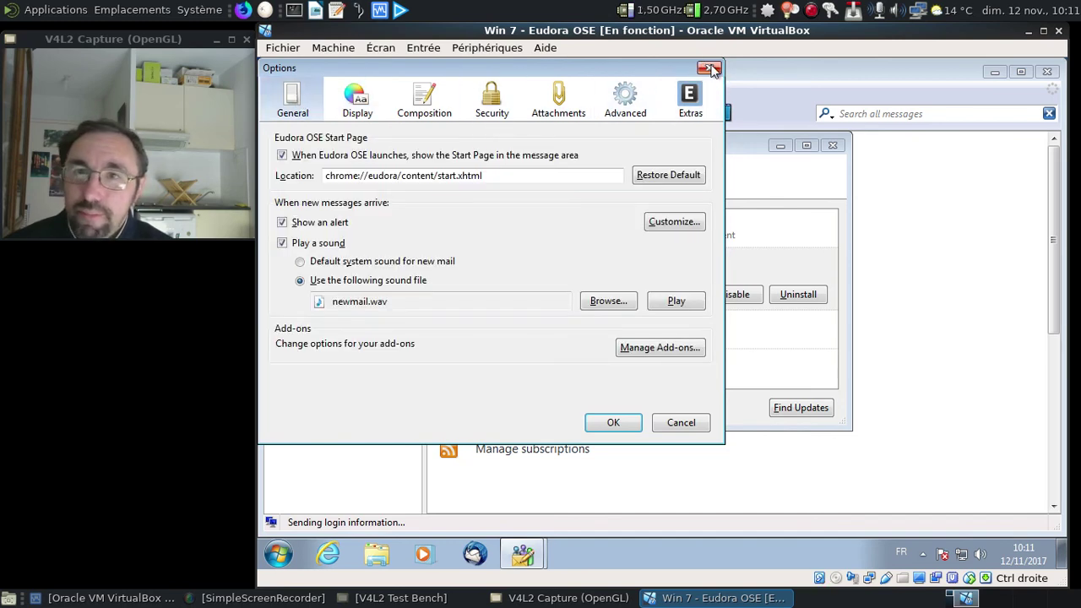
{"action": "left_click", "coordinate": [680, 301]}
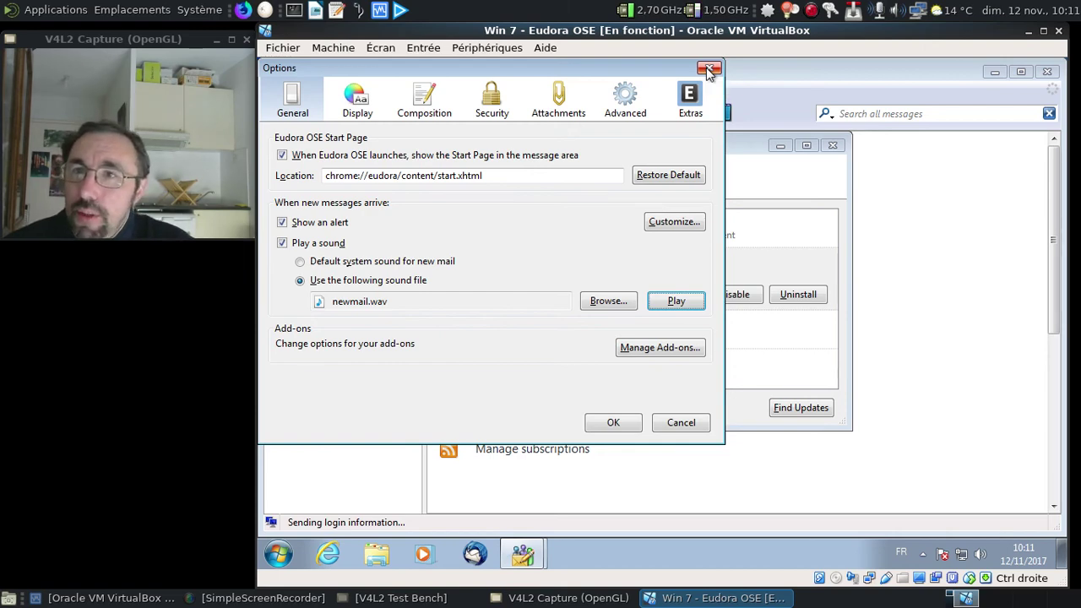
{"action": "left_click", "coordinate": [707, 70]}
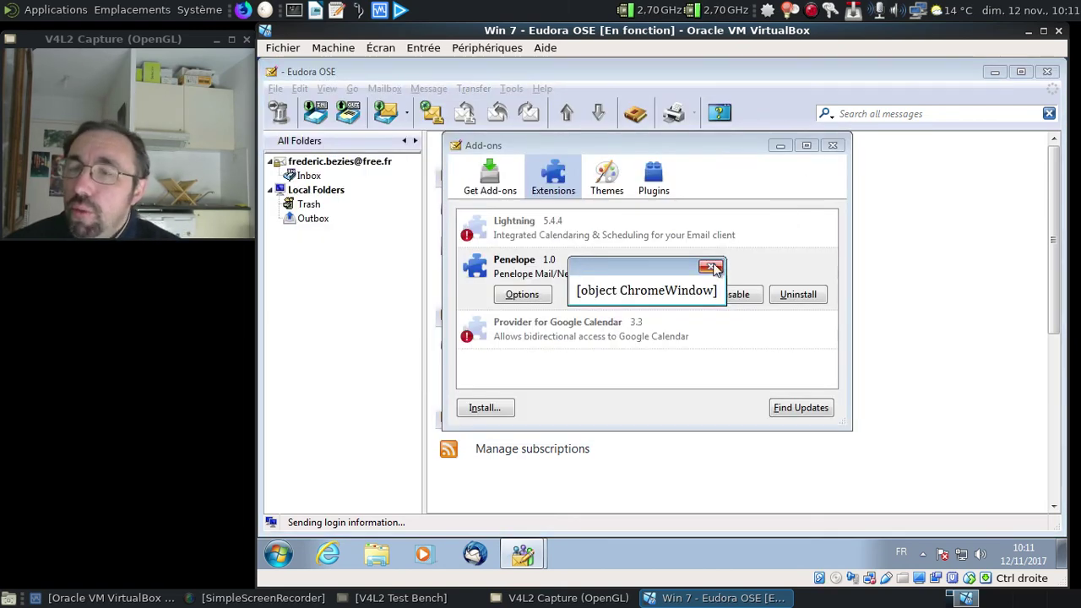
Dismiss the alert, disable the Penelope extension, and restart Eudora OSE to apply it.
{"action": "left_click", "coordinate": [710, 267]}
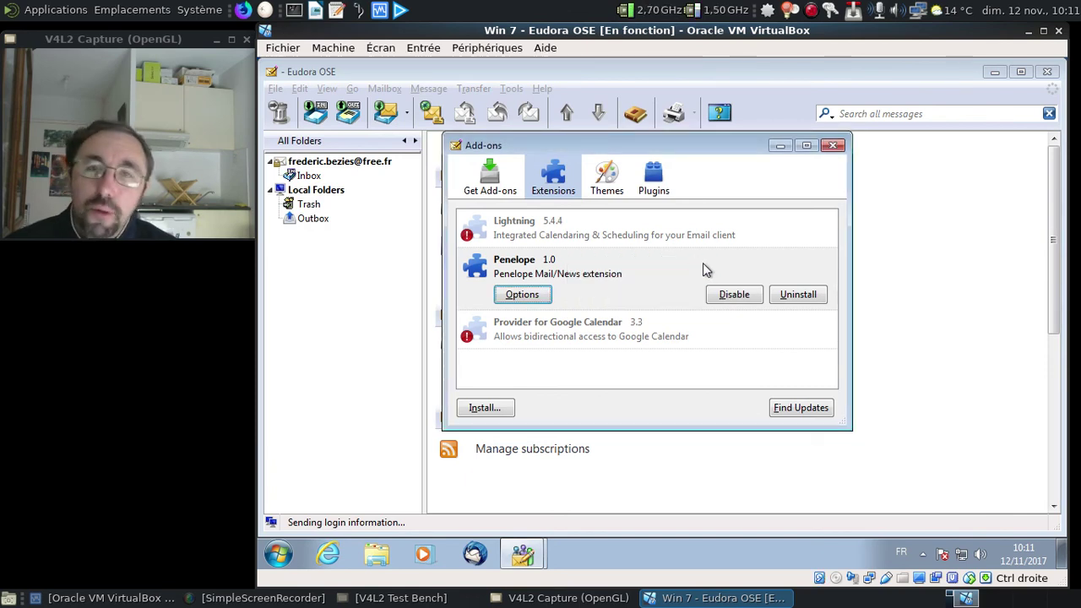
{"action": "left_click", "coordinate": [732, 295]}
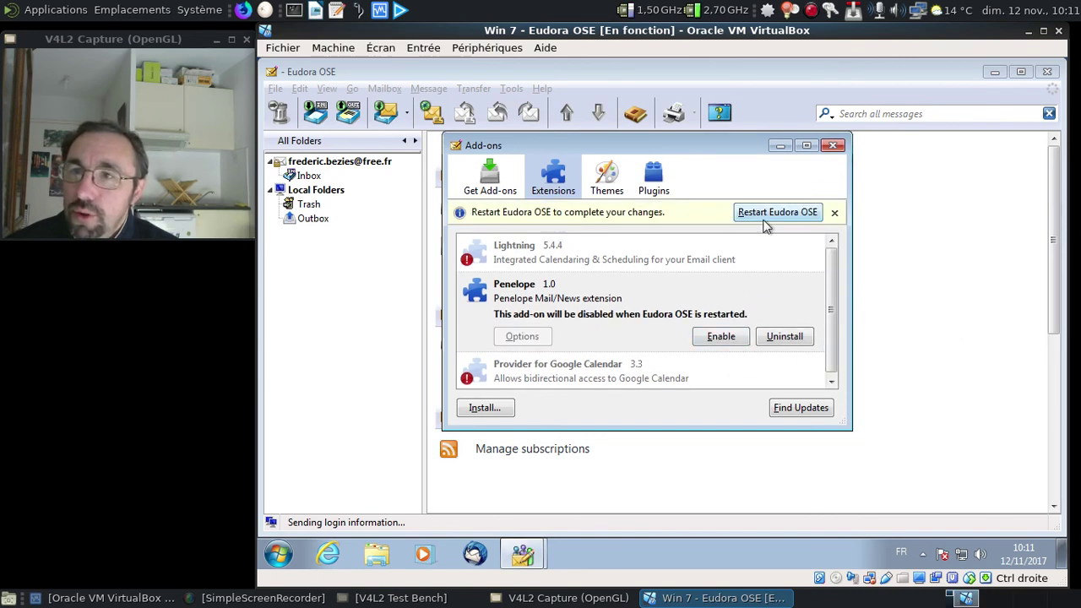
{"action": "left_click", "coordinate": [763, 218]}
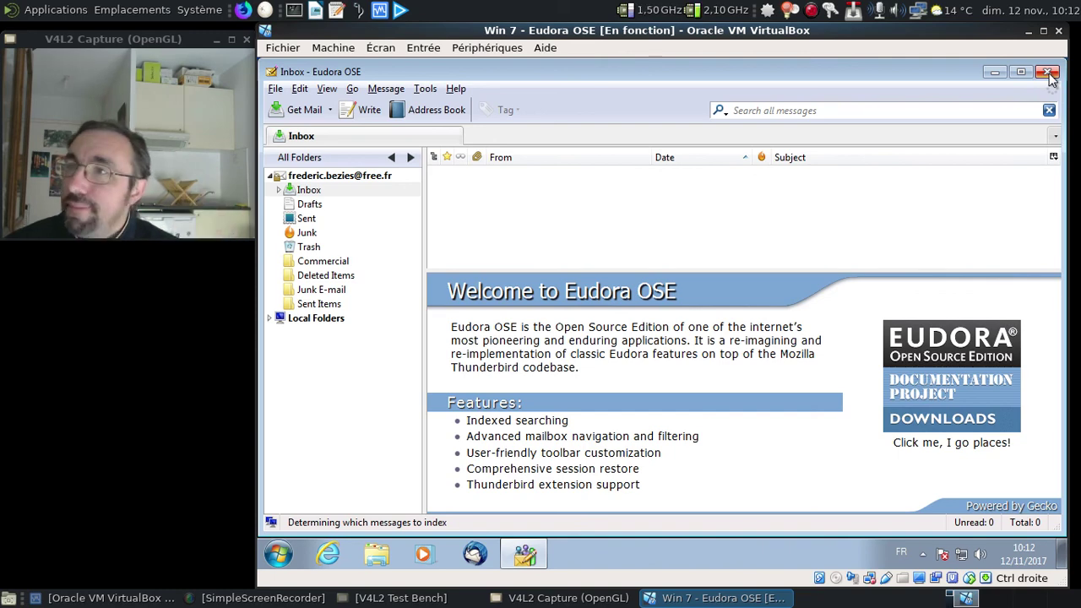
Close the Eudora OSE window to return to the Windows 7 desktop.
{"action": "left_click", "coordinate": [1048, 74]}
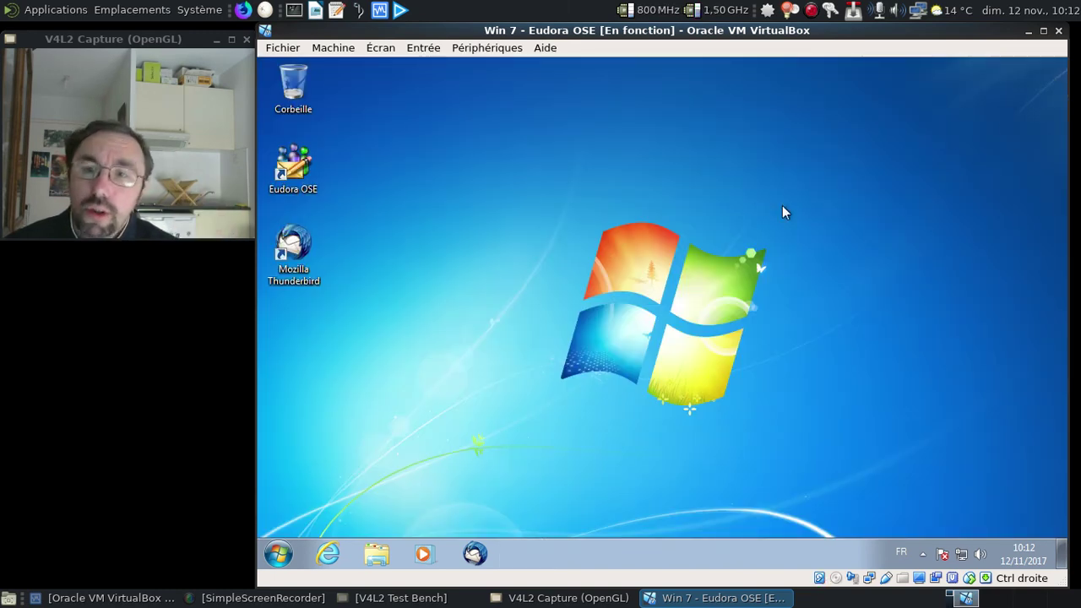